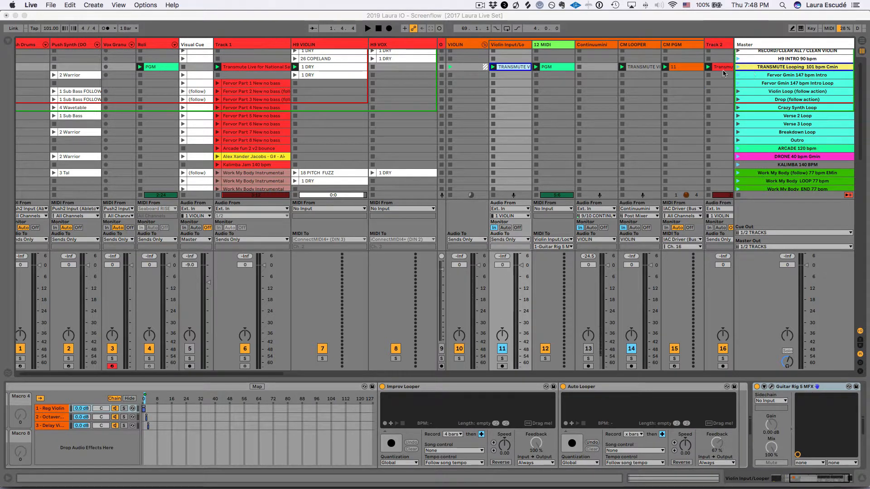
Step: Launch the TRANSMUTE Looping 101 bpm Cmin scene and display the Vocal Looper track's devices
{"action": "left_click", "coordinate": [738, 68]}
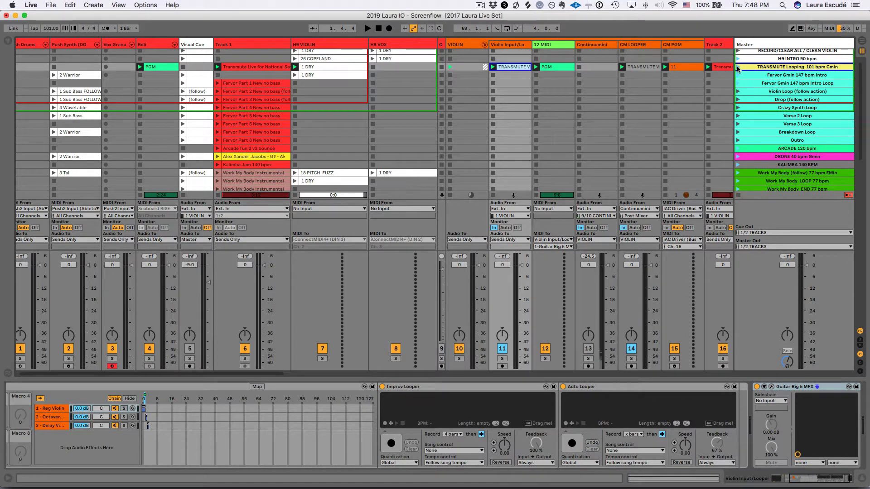
{"action": "left_click", "coordinate": [738, 67]}
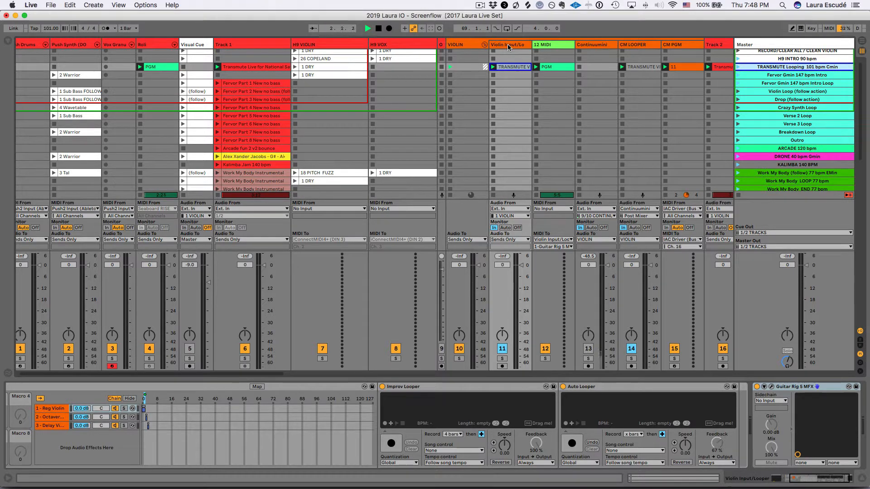
{"action": "scroll", "coordinate": [504, 58], "scroll_direction": "right", "scroll_amount": 10}
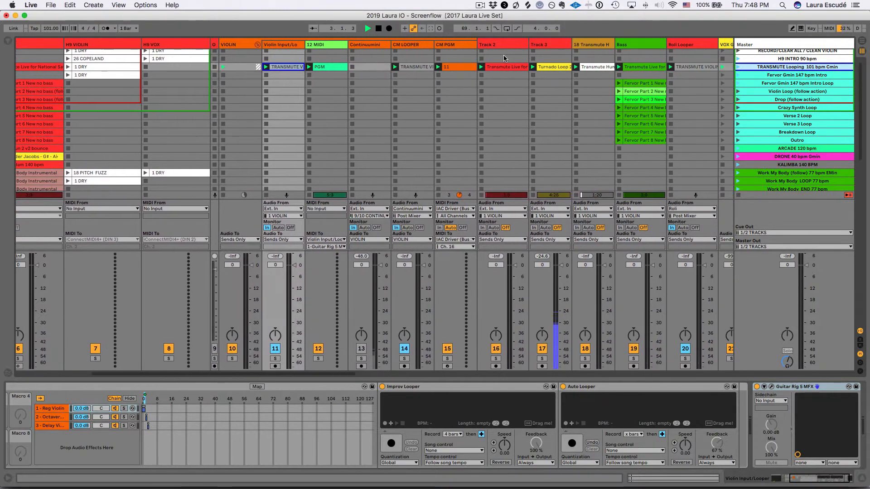
{"action": "scroll", "coordinate": [504, 55], "scroll_direction": "right", "scroll_amount": 5}
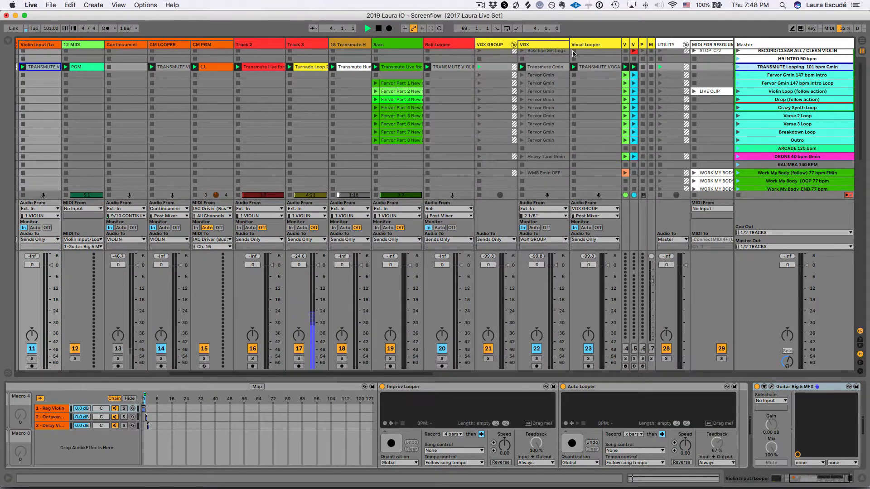
{"action": "left_click", "coordinate": [594, 45]}
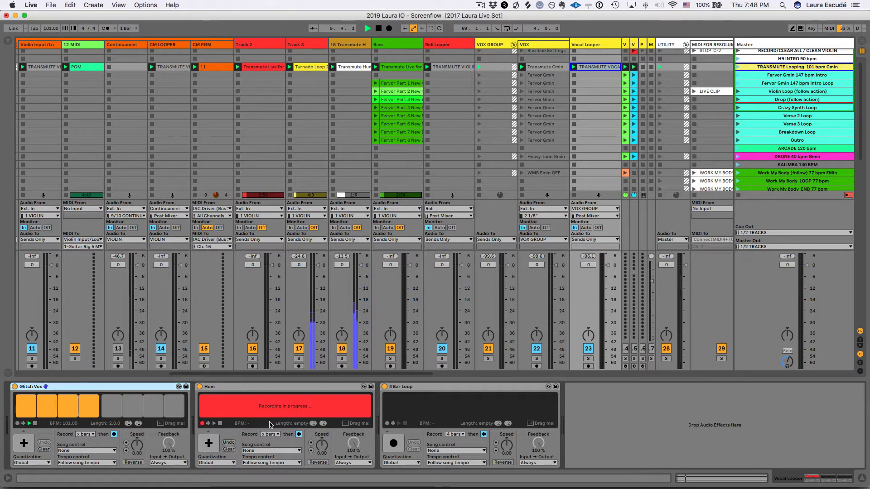
Step: Display the device chain of the Roli track
{"action": "scroll", "coordinate": [319, 140], "scroll_direction": "right", "scroll_amount": 1}
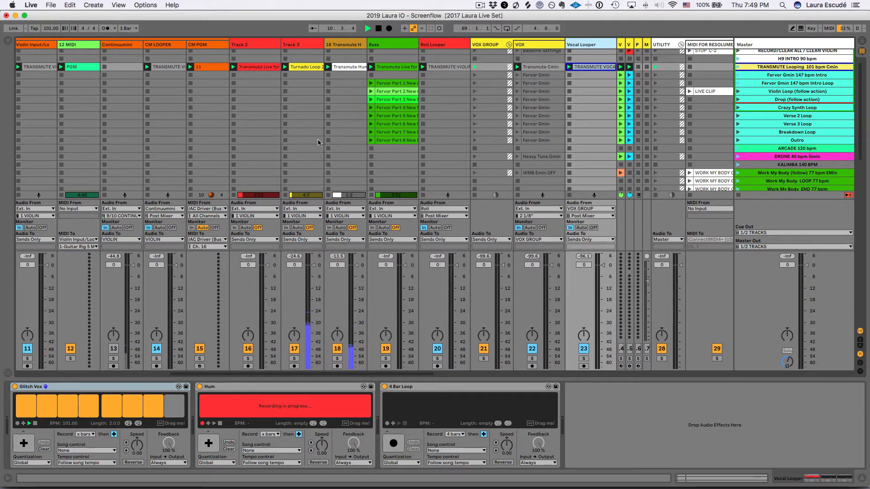
{"action": "scroll", "coordinate": [317, 139], "scroll_direction": "left", "scroll_amount": 10}
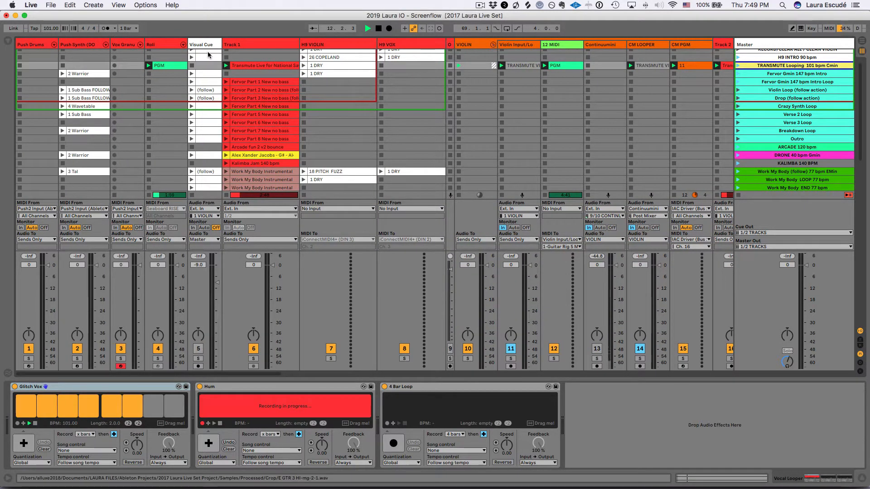
{"action": "scroll", "coordinate": [181, 50], "scroll_direction": "right", "scroll_amount": 1}
{"action": "left_click", "coordinate": [153, 46]}
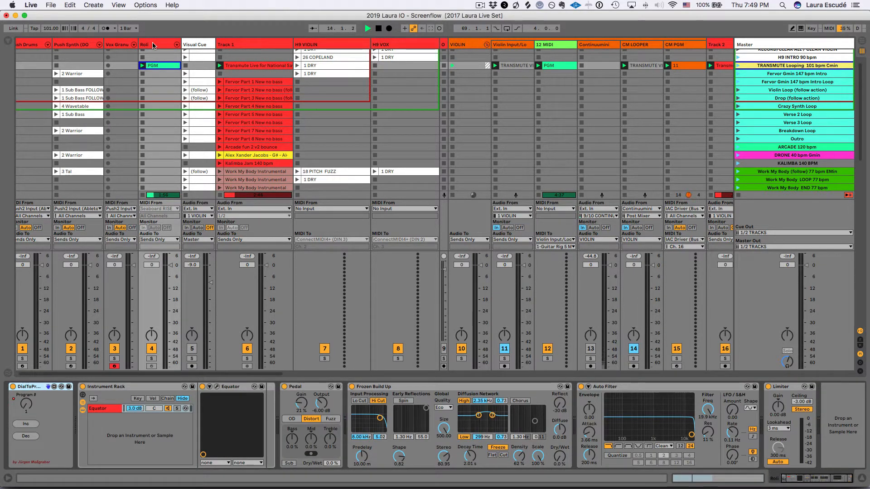
Step: Display the looper devices on the Roli Looper track
{"action": "scroll", "coordinate": [483, 74], "scroll_direction": "right", "scroll_amount": 5}
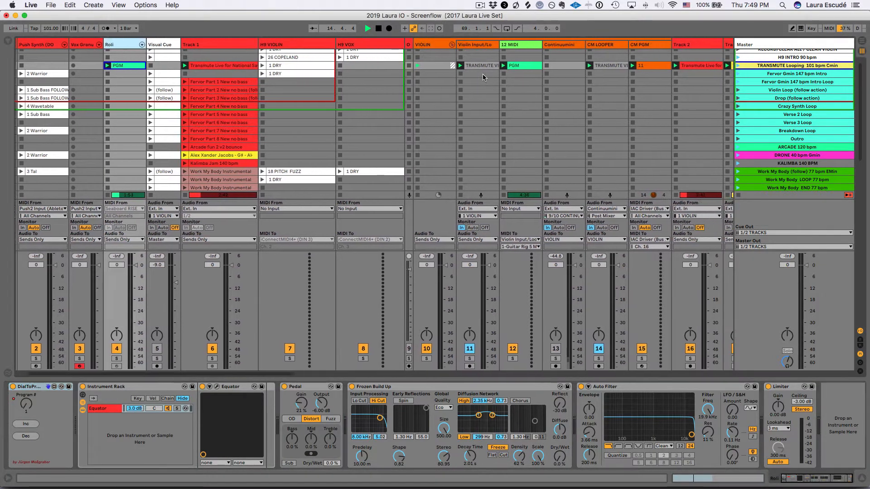
{"action": "scroll", "coordinate": [468, 54], "scroll_direction": "right", "scroll_amount": 10}
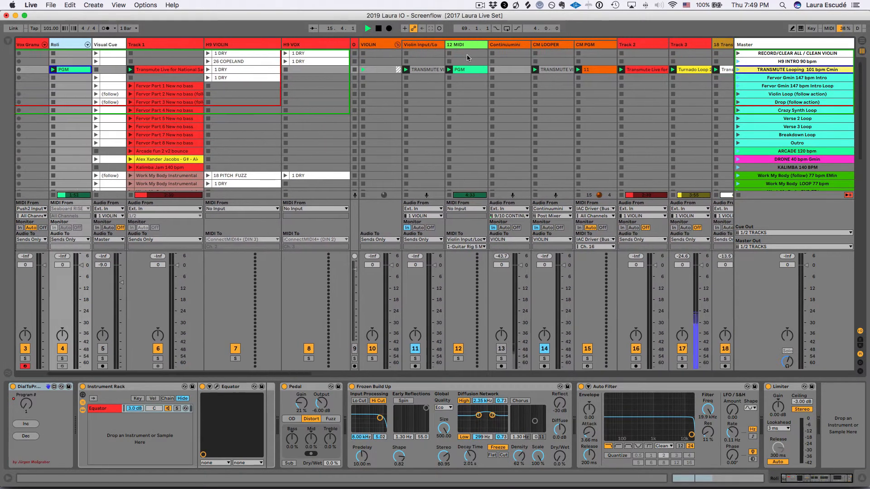
{"action": "scroll", "coordinate": [467, 54], "scroll_direction": "right", "scroll_amount": 12}
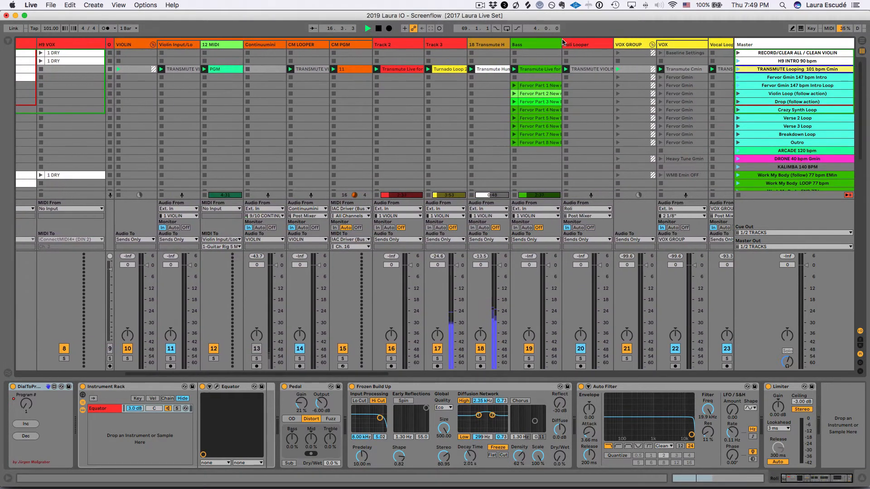
{"action": "left_click", "coordinate": [575, 46]}
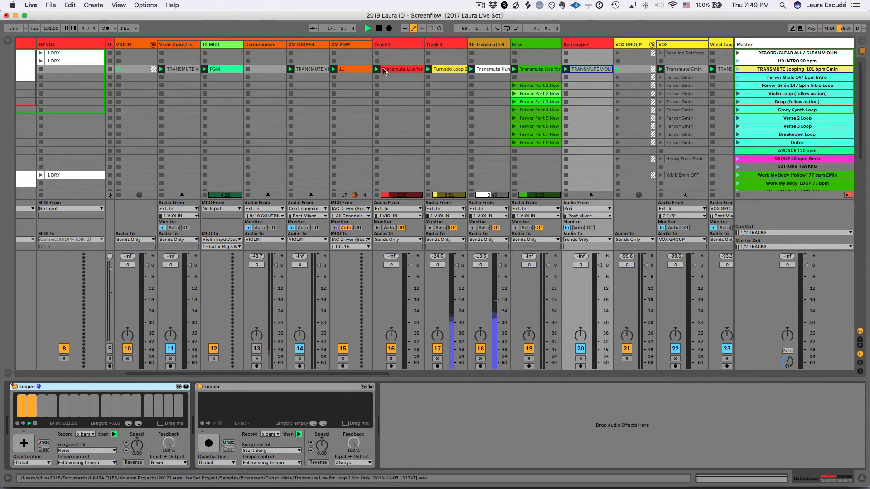
Step: Display the Violin Input/Looper track's devices and briefly check the Arrangement View
{"action": "scroll", "coordinate": [321, 68], "scroll_direction": "left", "scroll_amount": 3}
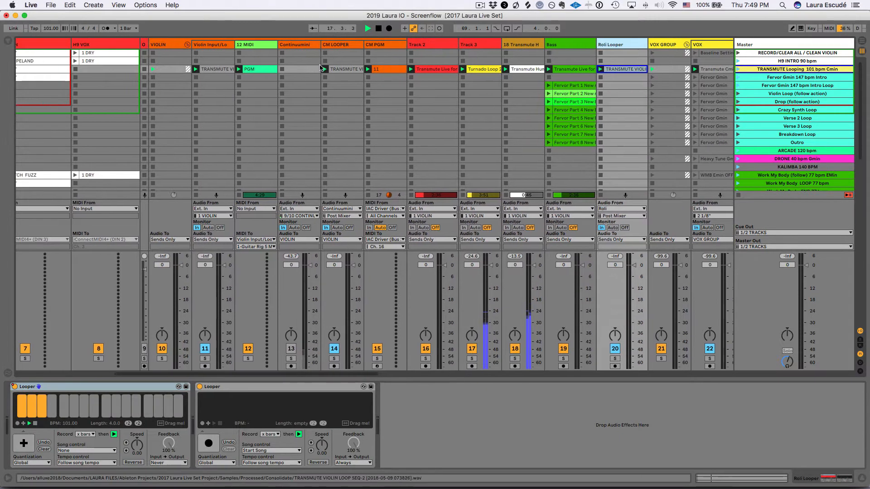
{"action": "left_click", "coordinate": [213, 46]}
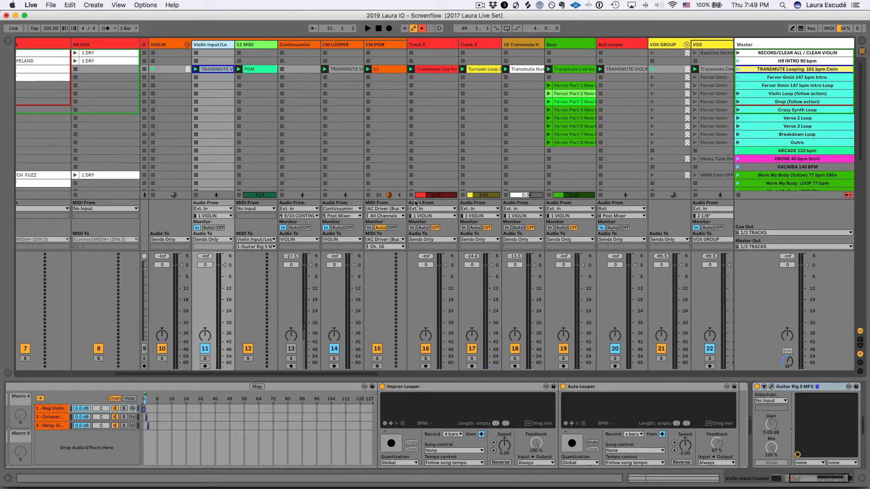
{"action": "key", "text": "Tab"}
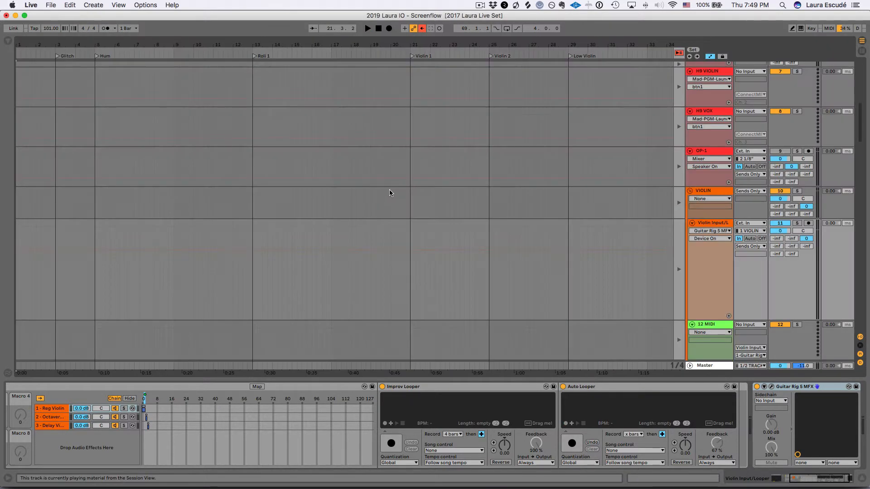
{"action": "key", "text": "Tab"}
Step: Open the TRANSMUTE clip on the Violin Input/Looper track and show its Looper Rack Chain Selector envelope
{"action": "left_click", "coordinate": [222, 70]}
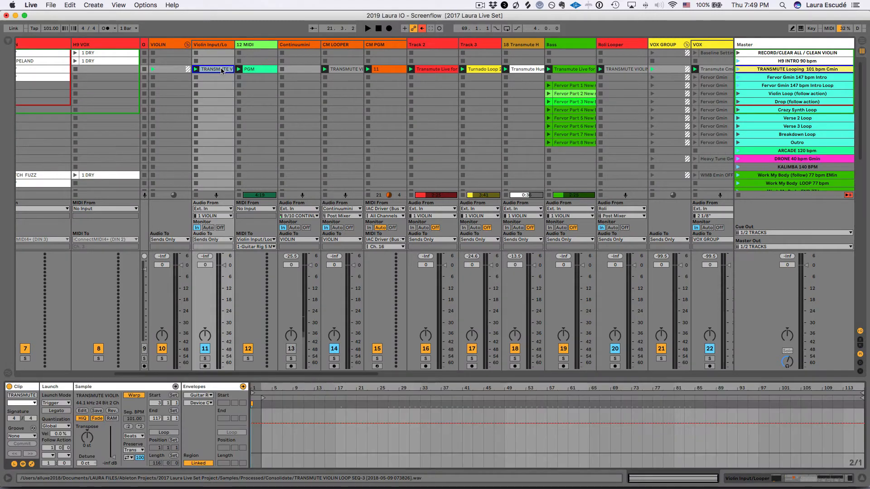
{"action": "left_click", "coordinate": [203, 396]}
{"action": "left_click", "coordinate": [200, 305]}
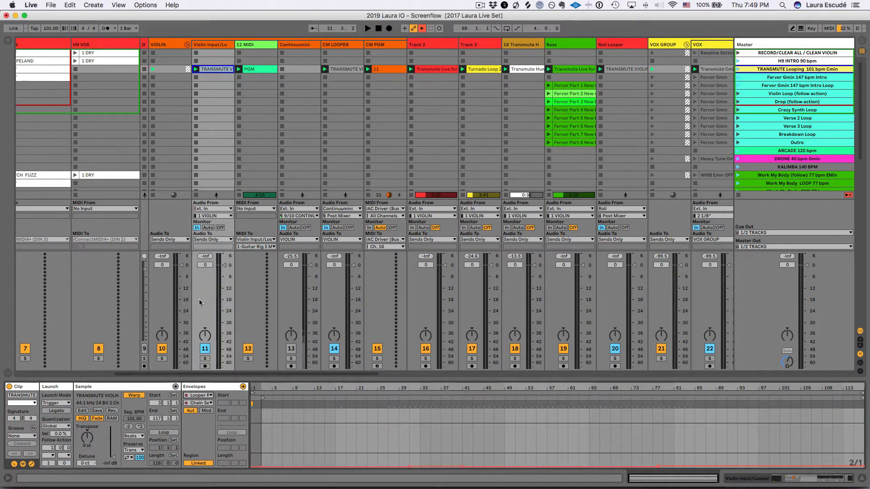
{"action": "left_click", "coordinate": [199, 403]}
{"action": "left_click", "coordinate": [197, 404]}
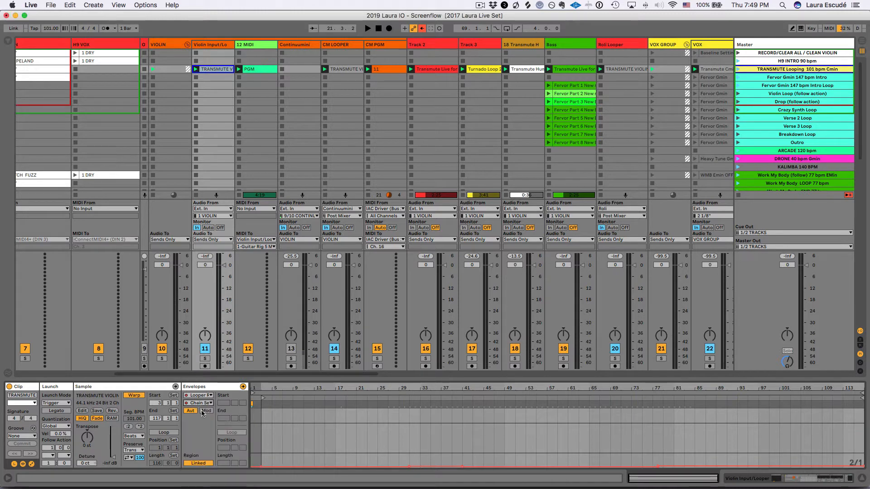
Step: Show the clip's State envelope for the Auto Octave Violin looper in the rack's Octaver Violin chain
{"action": "left_click", "coordinate": [202, 396]}
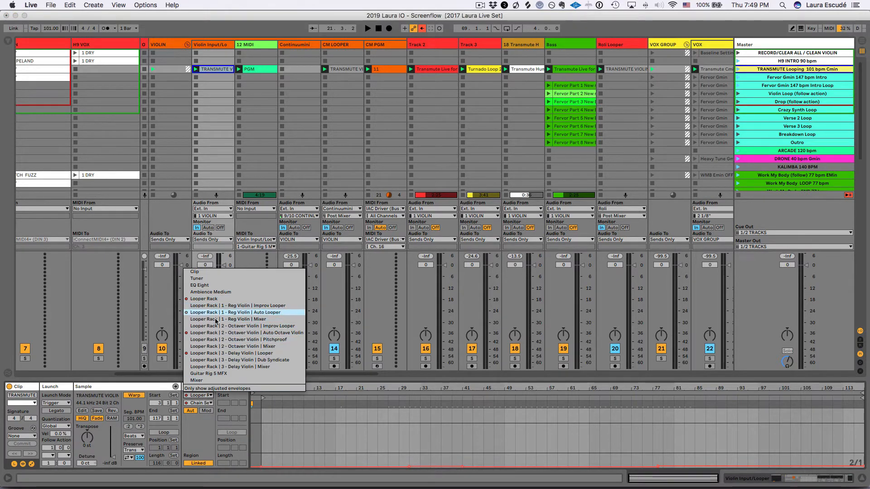
{"action": "left_click", "coordinate": [216, 334]}
{"action": "left_click", "coordinate": [202, 403]}
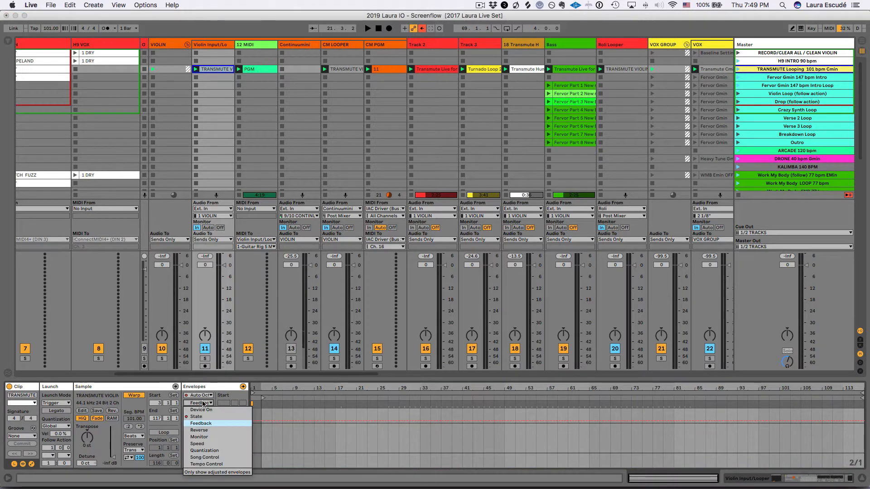
{"action": "left_click", "coordinate": [201, 418]}
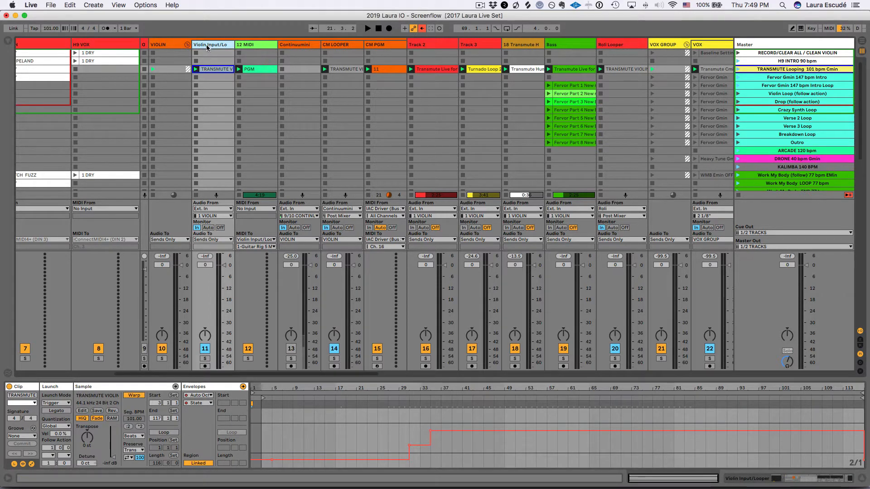
Step: Insert a new audio track directly after the Violin Input/Looper track and select it
{"action": "scroll", "coordinate": [207, 47], "scroll_direction": "left", "scroll_amount": 3}
{"action": "key", "text": "super+t"}
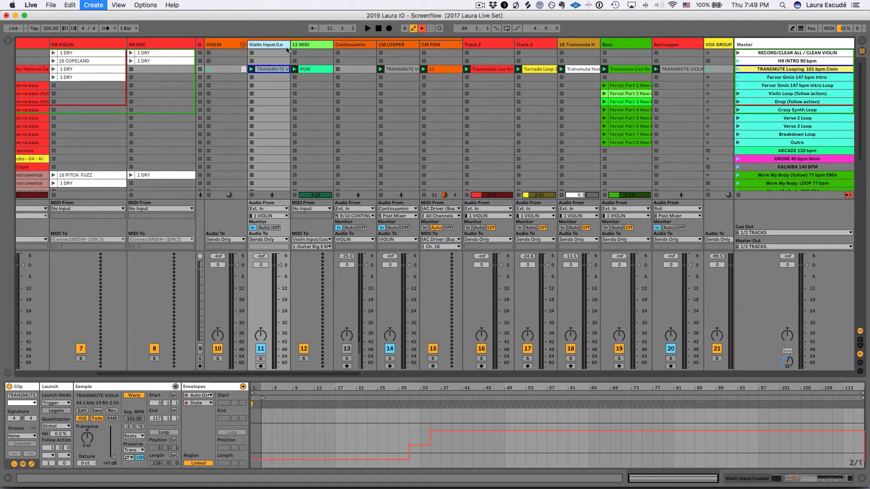
{"action": "left_click", "coordinate": [307, 47]}
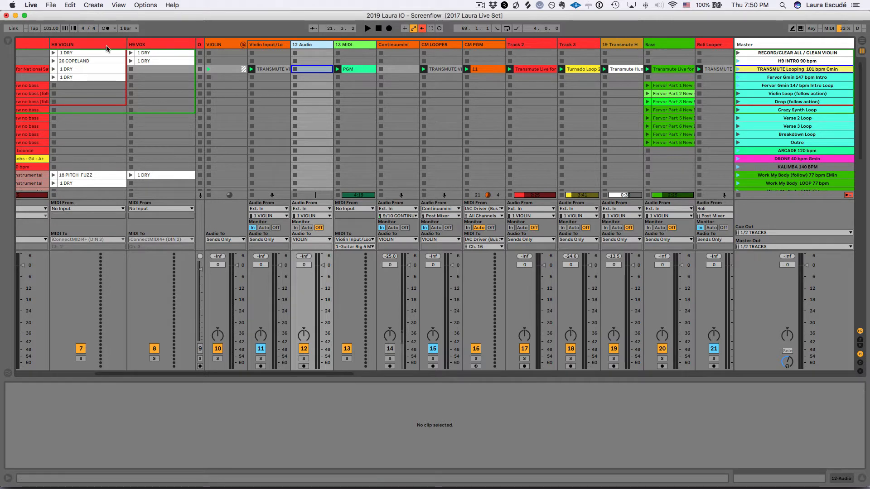
Step: Open the browser and search the User Library for WAV files
{"action": "left_click", "coordinate": [7, 41]}
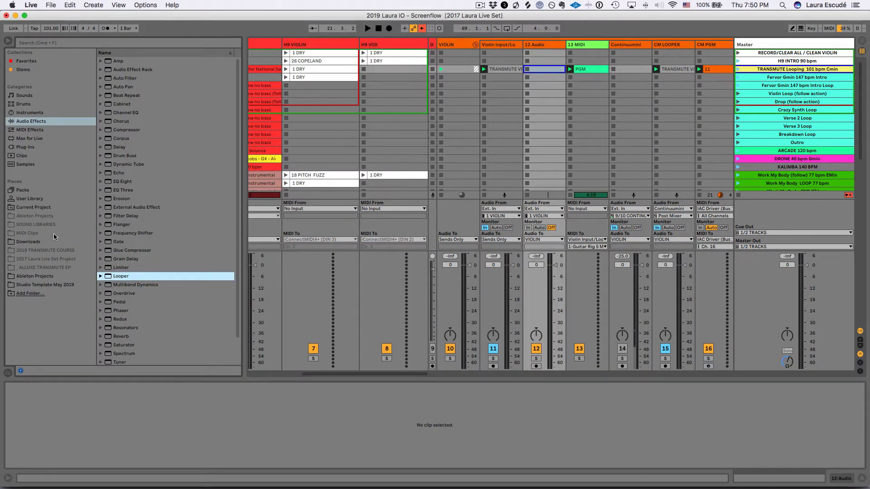
{"action": "left_click", "coordinate": [44, 199]}
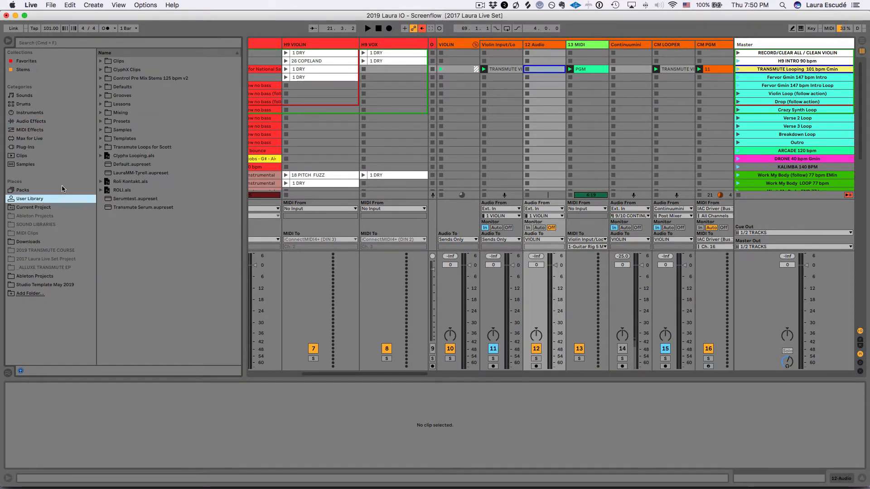
{"action": "left_click", "coordinate": [49, 45]}
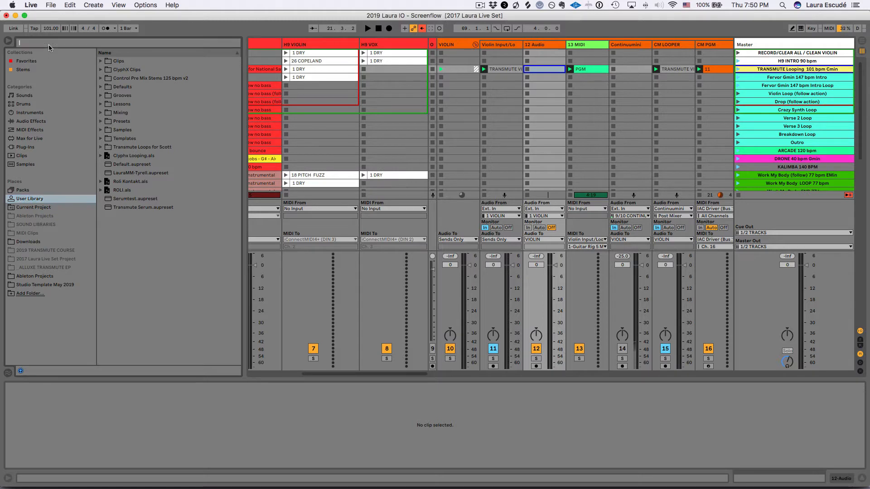
{"action": "type", "text": "W"}
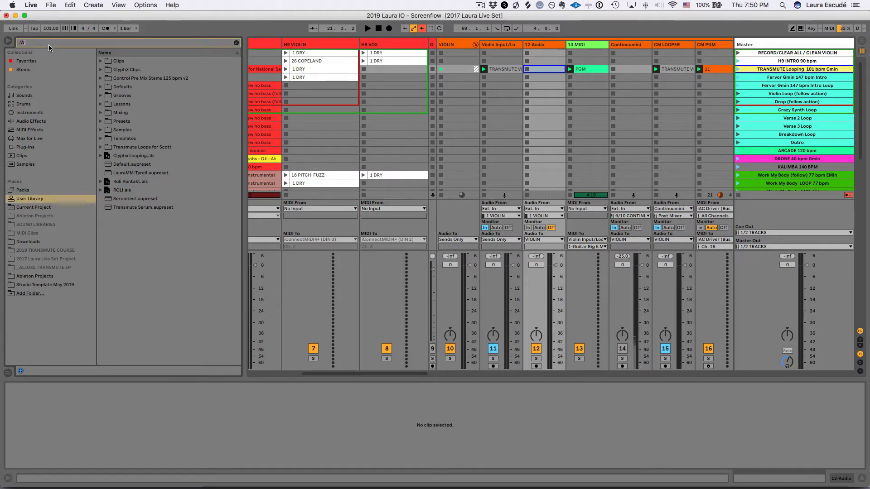
{"action": "type", "text": "AV"}
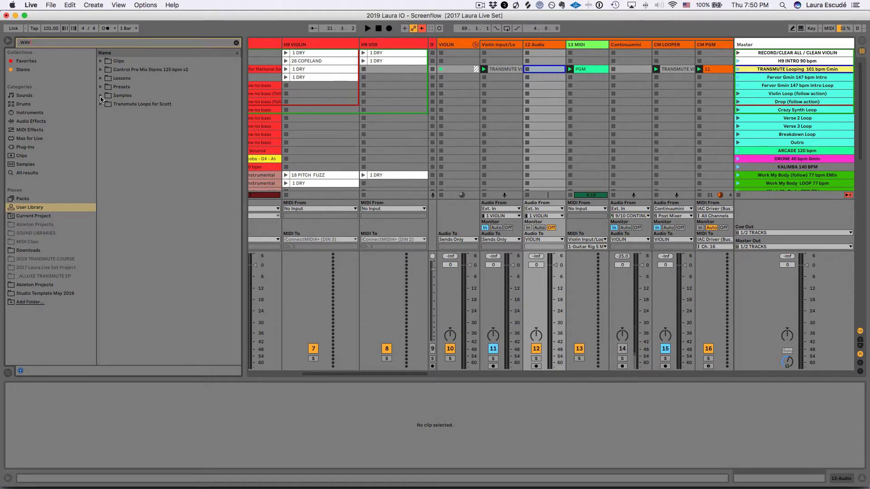
Step: Place PI-SNm34.wav from the PI Groove folder of DMD-MD Kit Samples in the new audio track's slot of the TRANSMUTE Looping scene
{"action": "left_click", "coordinate": [101, 96]}
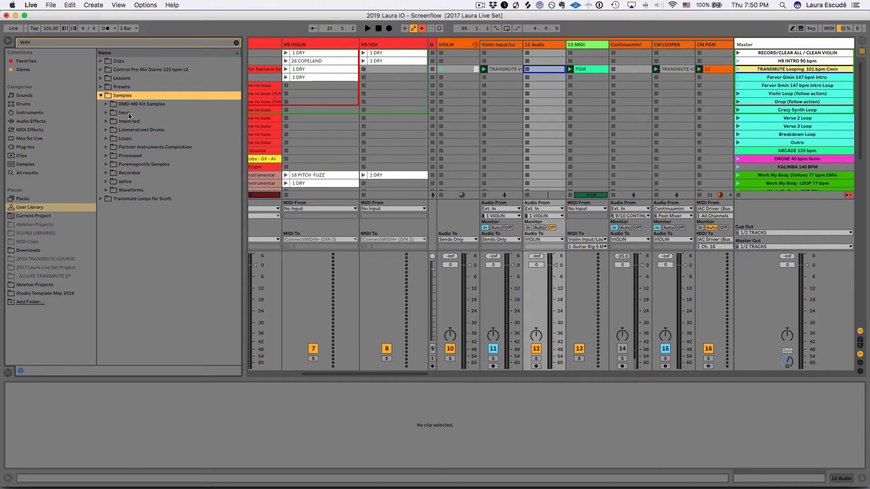
{"action": "key", "text": "Down"}
{"action": "key", "text": "Right"}
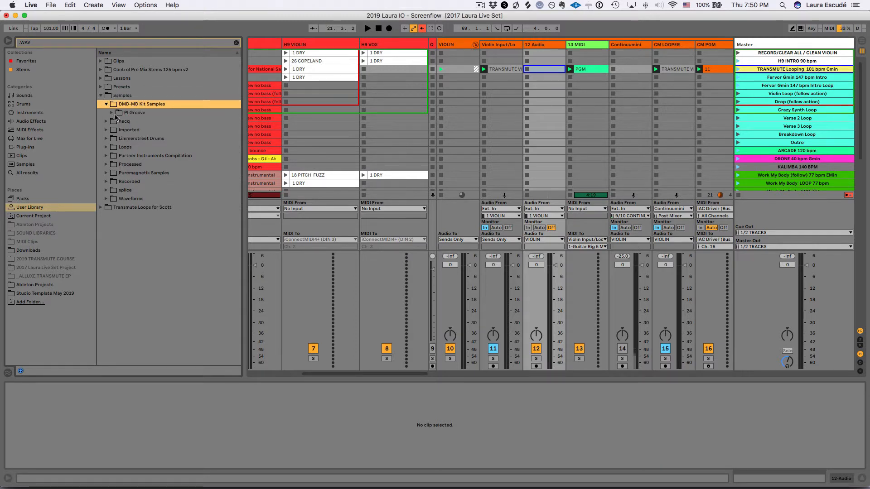
{"action": "left_click", "coordinate": [121, 115]}
{"action": "left_click_drag", "start_coordinate": [134, 122], "coordinate": [539, 71]}
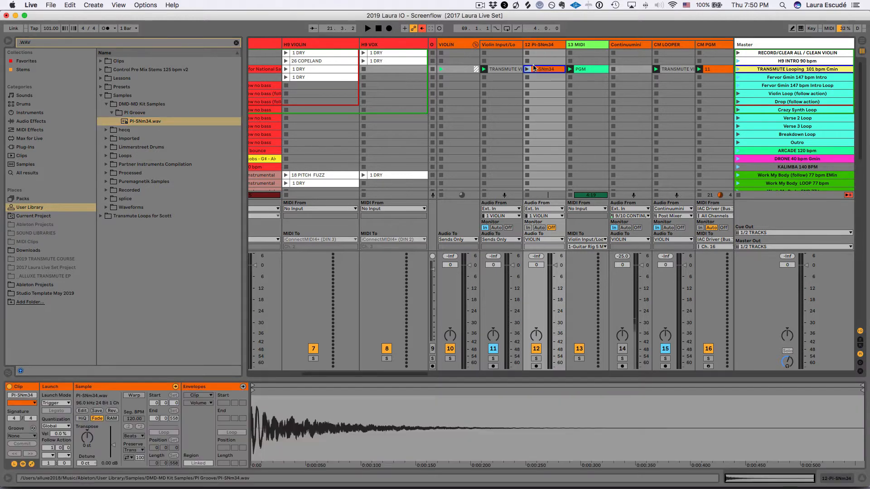
Step: Lower the PI-SNm34 clip's gain to its minimum and hide the browser
{"action": "left_click", "coordinate": [113, 446]}
{"action": "left_click_drag", "start_coordinate": [113, 446], "coordinate": [113, 459]}
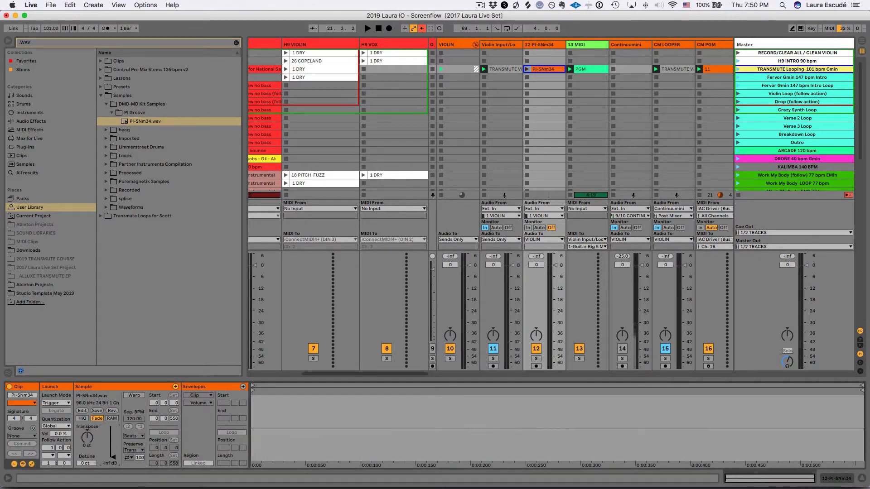
{"action": "left_click", "coordinate": [9, 41]}
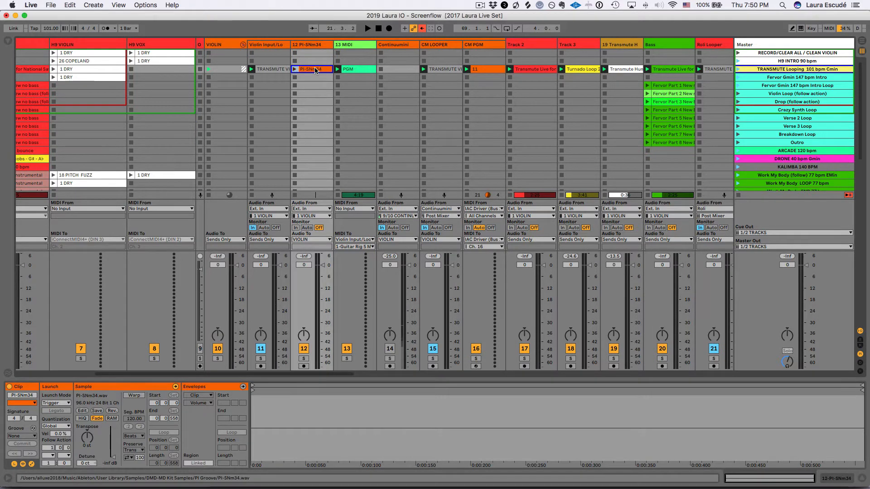
Step: Place the PI-SNm34 clip at the start of its track in the arrangement and consolidate bars 1 to 21 into one clip
{"action": "key", "text": "Tab"}
{"action": "key", "text": "Tab"}
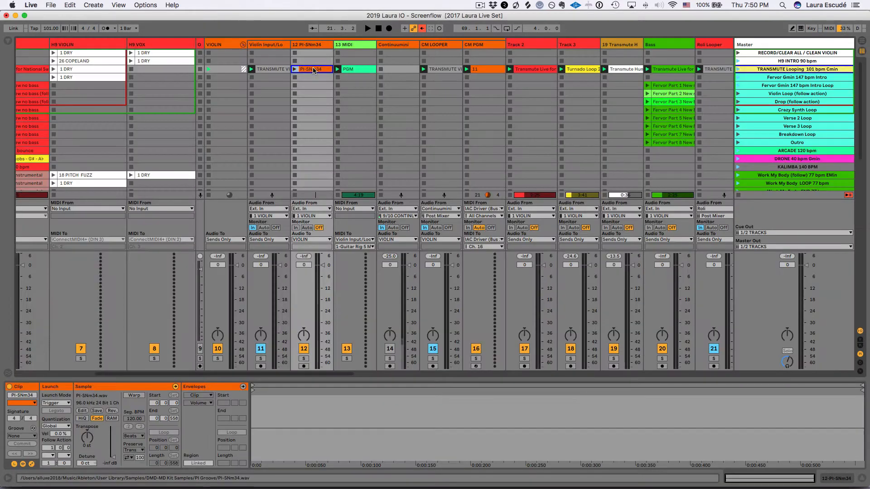
{"action": "key", "text": "Tab"}
{"action": "scroll", "coordinate": [316, 89], "scroll_direction": "down", "scroll_amount": 1}
{"action": "scroll", "coordinate": [316, 87], "scroll_direction": "down", "scroll_amount": 2}
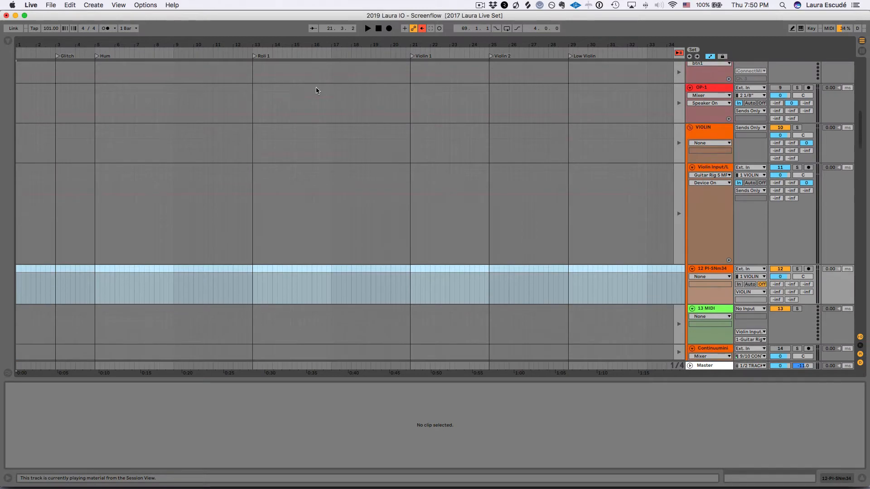
{"action": "key", "text": "Tab"}
{"action": "key", "text": "Tab"}
{"action": "left_click", "coordinate": [184, 229]}
{"action": "left_click_drag", "start_coordinate": [185, 230], "coordinate": [18, 277]}
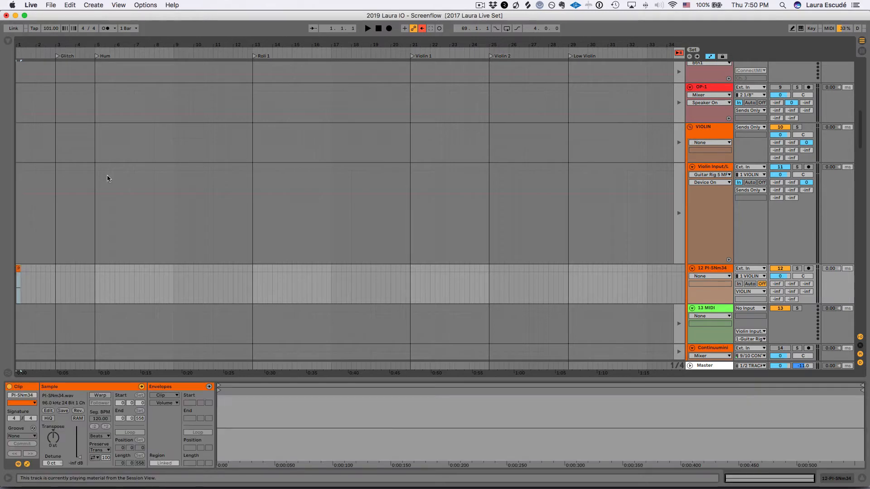
{"action": "left_click_drag", "start_coordinate": [411, 289], "coordinate": [9, 292]}
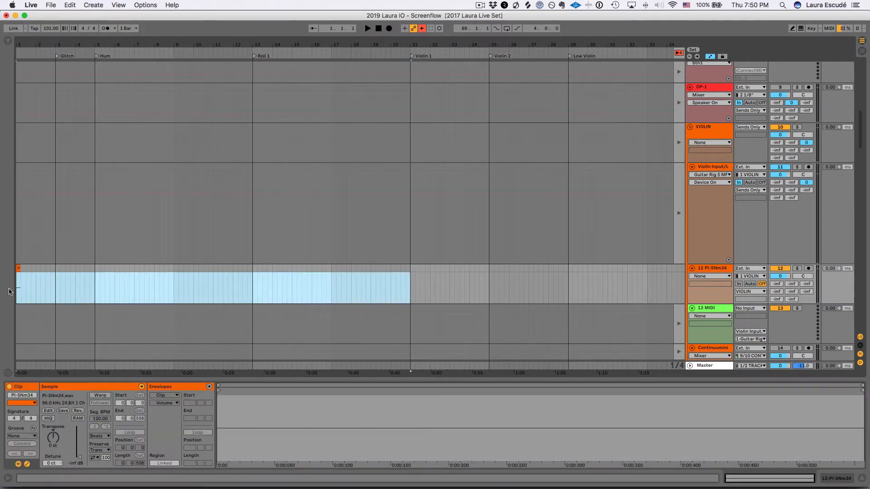
{"action": "key", "text": "super+j"}
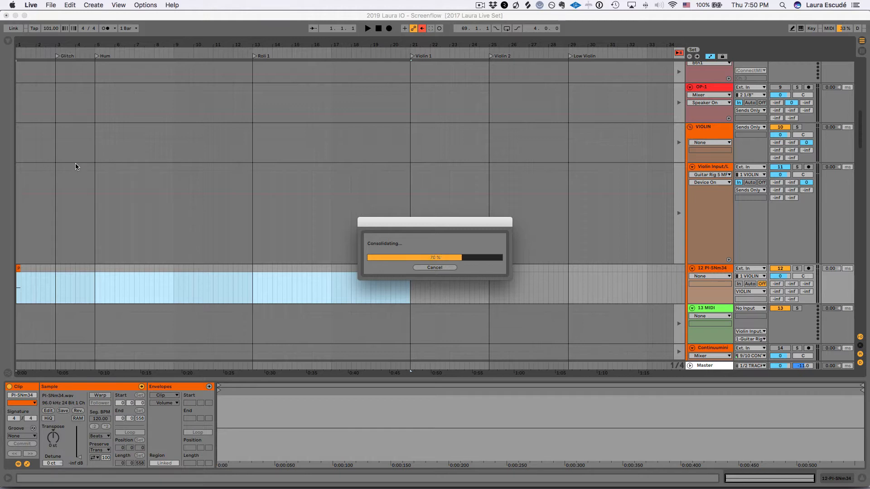
Step: Search the audio effects for LOOP and add the Looper device to the PI-SNm34 track
{"action": "left_click", "coordinate": [8, 43]}
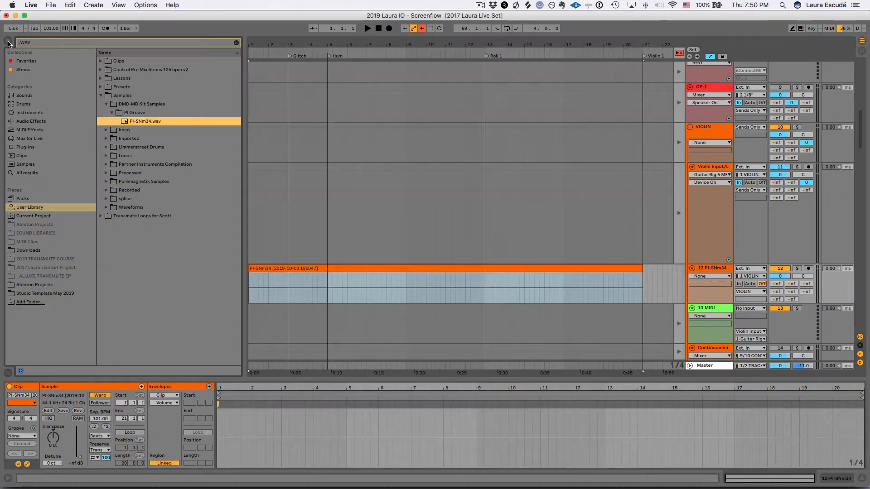
{"action": "left_click", "coordinate": [35, 122]}
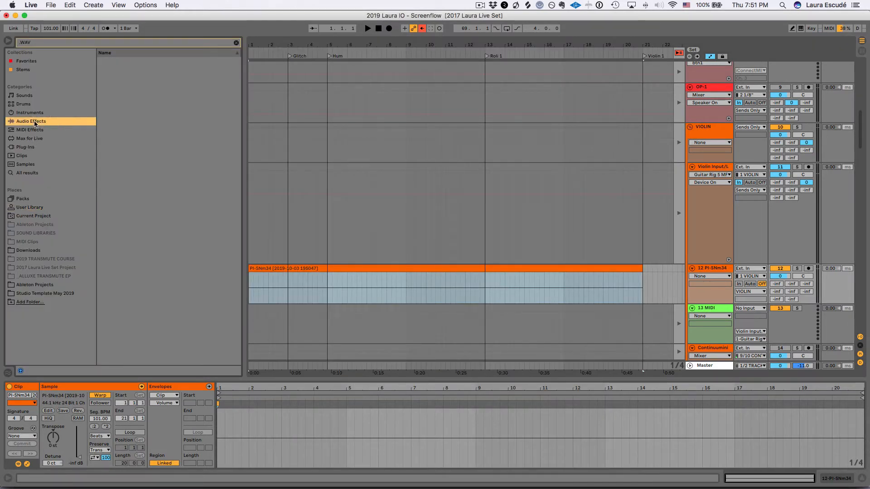
{"action": "left_click", "coordinate": [42, 44]}
{"action": "type", "text": "LOOP"}
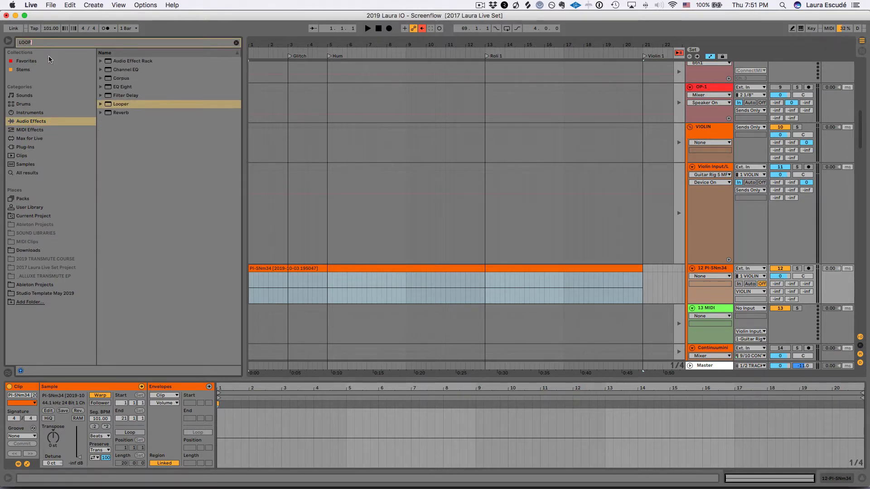
{"action": "left_click", "coordinate": [107, 104]}
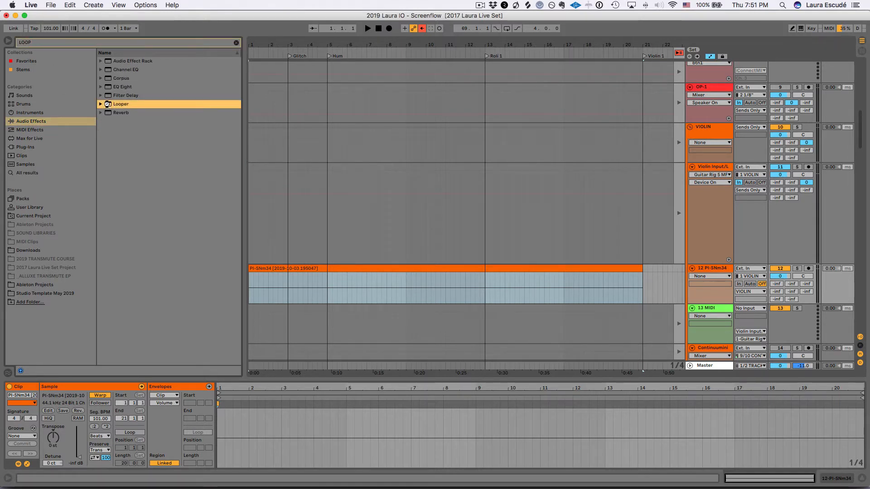
{"action": "left_click_drag", "start_coordinate": [107, 104], "coordinate": [300, 272]}
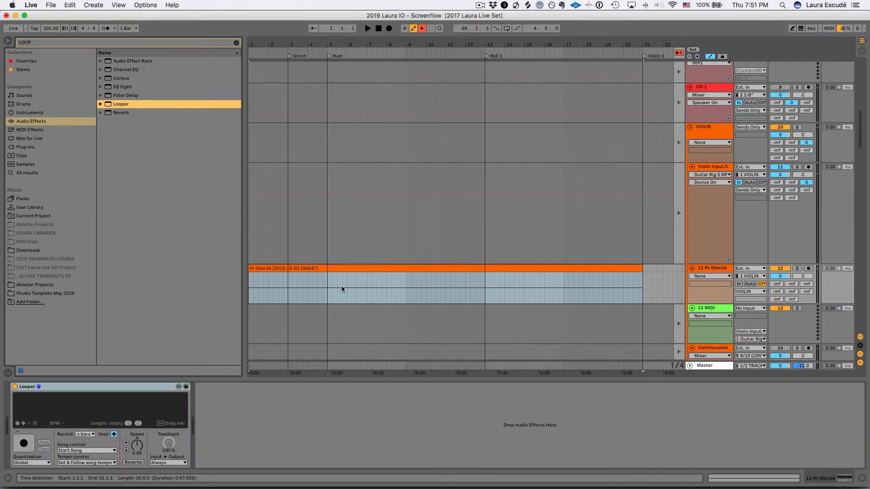
Step: Show the Looper's State automation on the PI-SNm34 track, hide the browser and enlarge the track's height
{"action": "left_click", "coordinate": [701, 277]}
{"action": "left_click", "coordinate": [702, 290]}
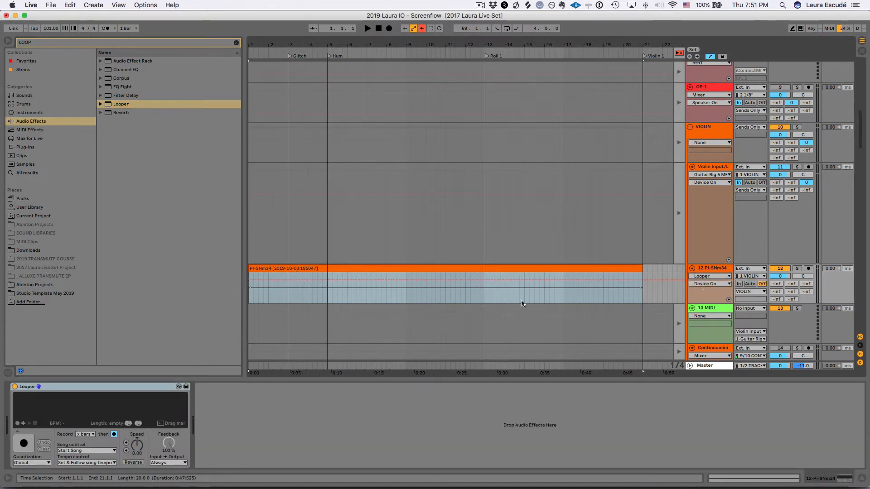
{"action": "left_click", "coordinate": [717, 284]}
{"action": "left_click", "coordinate": [708, 295]}
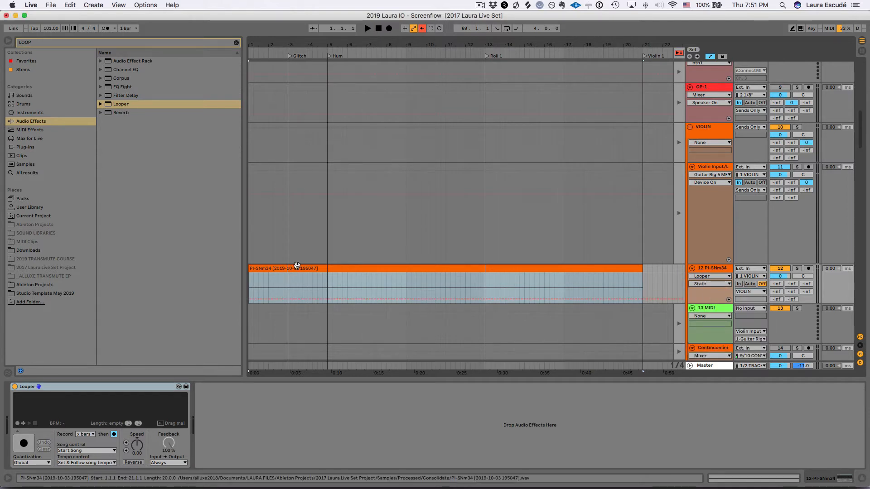
{"action": "left_click", "coordinate": [8, 41]}
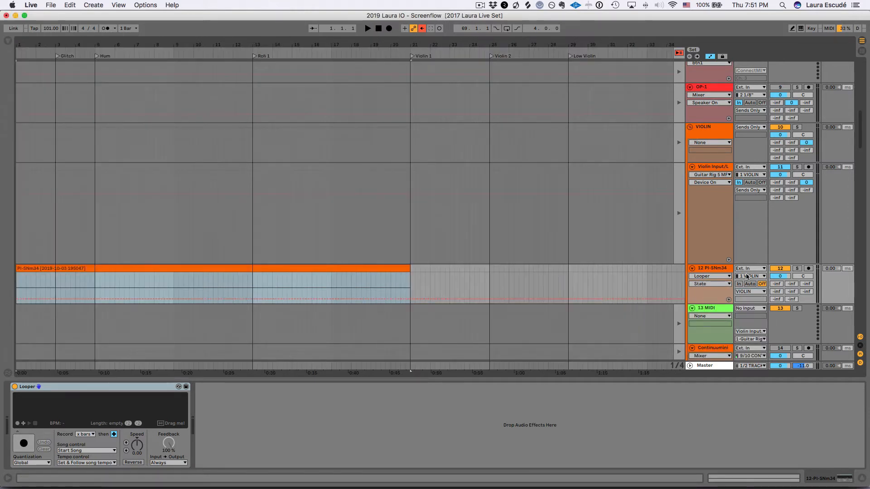
{"action": "left_click_drag", "start_coordinate": [705, 303], "coordinate": [705, 361]}
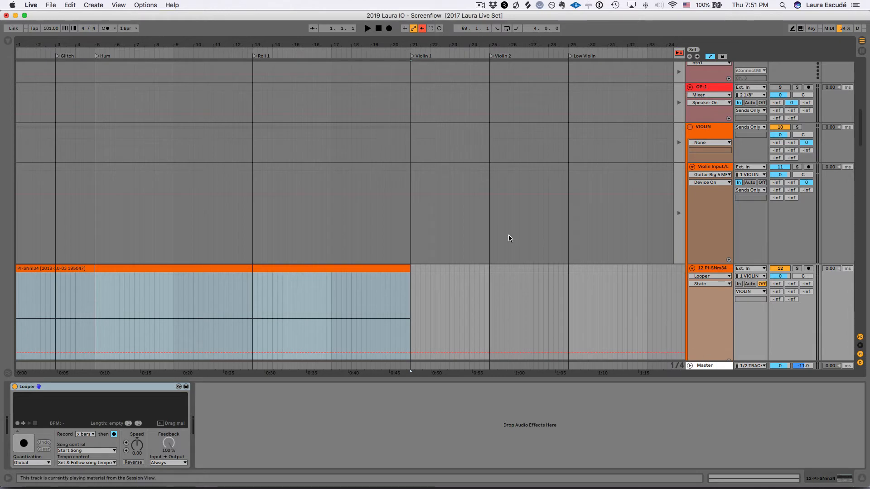
{"action": "scroll", "coordinate": [494, 225], "scroll_direction": "down", "scroll_amount": 3}
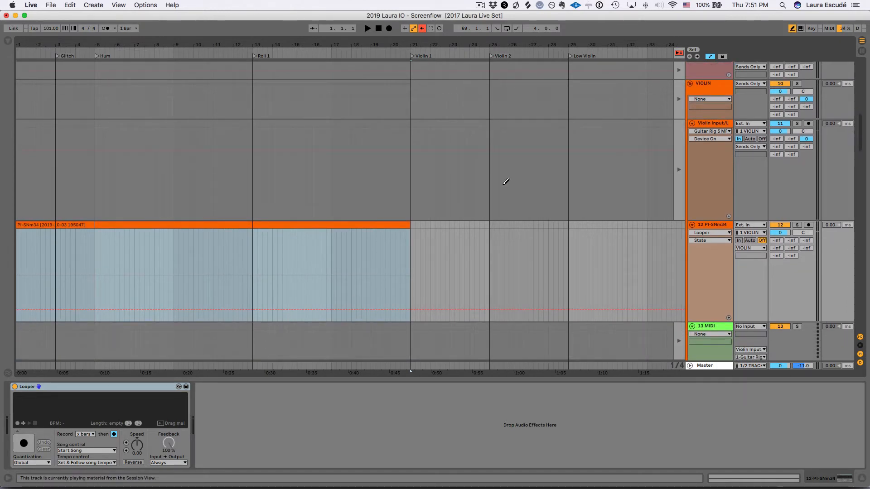
Step: Draw Looper State automation in two-bar steps: lowest state from bar 1, one state higher from bar 3, Play from bar 5, Overdub from bar 7 to 9
{"action": "left_click", "coordinate": [22, 305]}
{"action": "mouse_move", "coordinate": [22, 303]}
{"action": "left_mouse_down"}
{"action": "mouse_move", "coordinate": [56, 306]}
{"action": "mouse_move", "coordinate": [63, 286]}
{"action": "mouse_move", "coordinate": [99, 273]}
{"action": "mouse_move", "coordinate": [101, 285]}
{"action": "mouse_move", "coordinate": [101, 267]}
{"action": "left_mouse_up"}
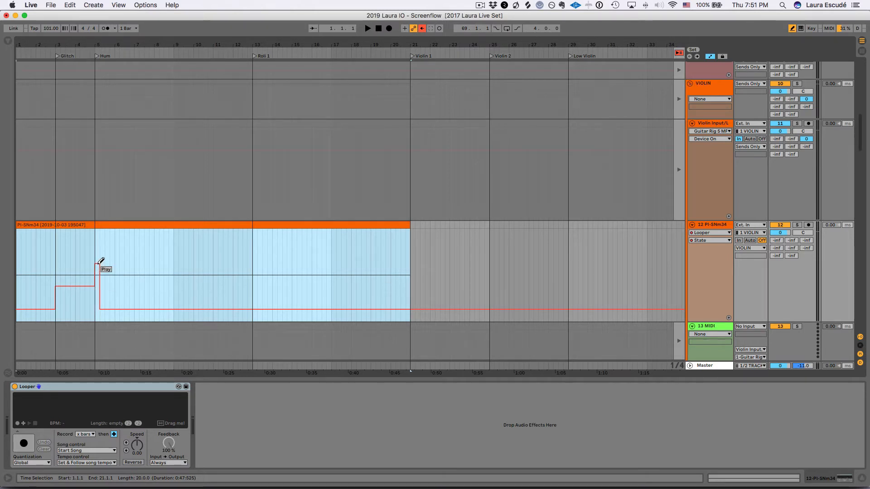
{"action": "mouse_move", "coordinate": [102, 261]}
{"action": "left_mouse_down"}
{"action": "mouse_move", "coordinate": [137, 260]}
{"action": "mouse_move", "coordinate": [136, 244]}
{"action": "left_mouse_up"}
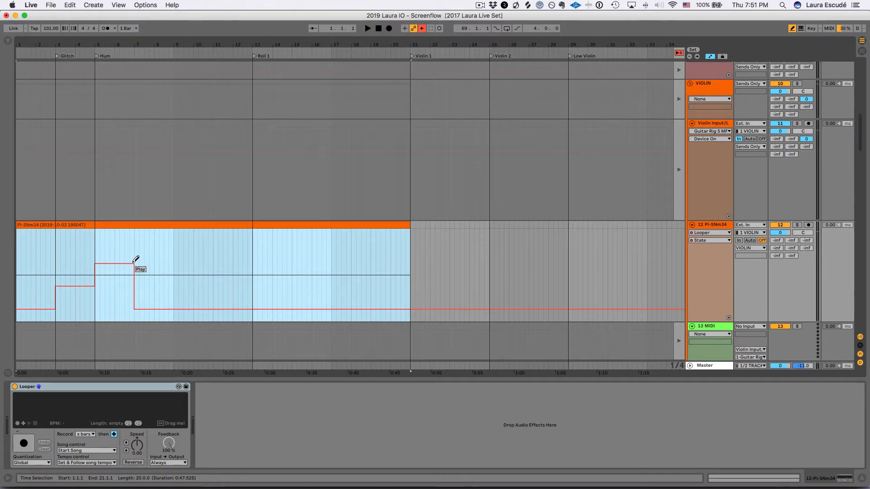
{"action": "left_click", "coordinate": [137, 242]}
{"action": "left_click_drag", "start_coordinate": [143, 243], "coordinate": [174, 238]}
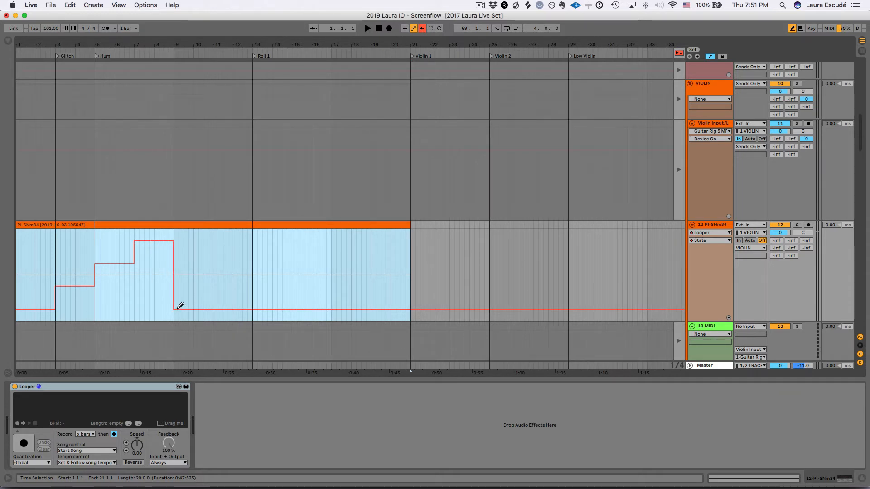
{"action": "key", "text": "b"}
Step: Place the consolidated, automated clip from the arrangement into the PI-SNm34 track's TRANSMUTE Looping slot, replacing the short sample clip
{"action": "key", "text": "Tab"}
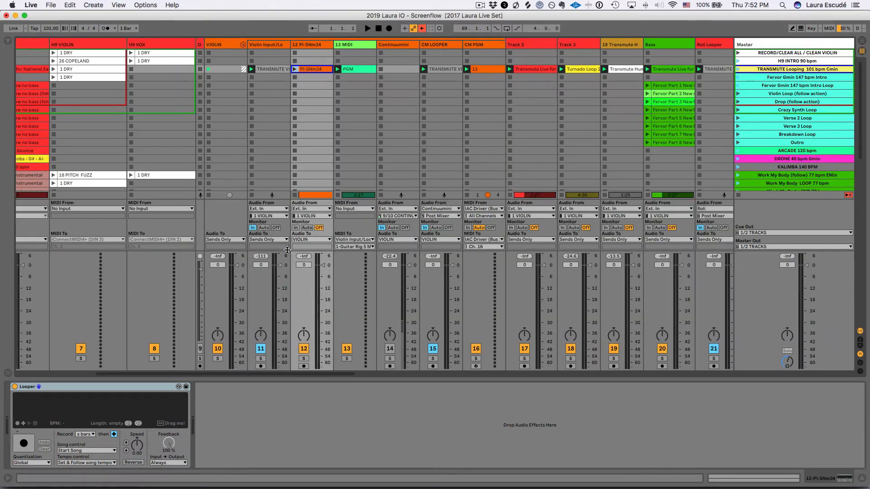
{"action": "key", "text": "Tab"}
{"action": "left_click_drag", "start_coordinate": [149, 225], "coordinate": [319, 72]}
{"action": "key", "text": "Tab"}
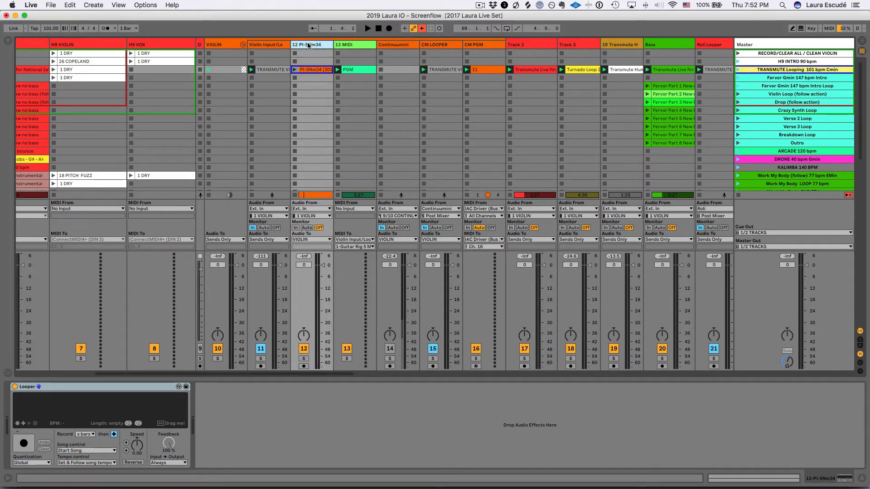
Step: Launch the TRANSMUTE Looping scene and show the Looper State envelope of the PI-SNm34 clip
{"action": "left_click", "coordinate": [737, 70]}
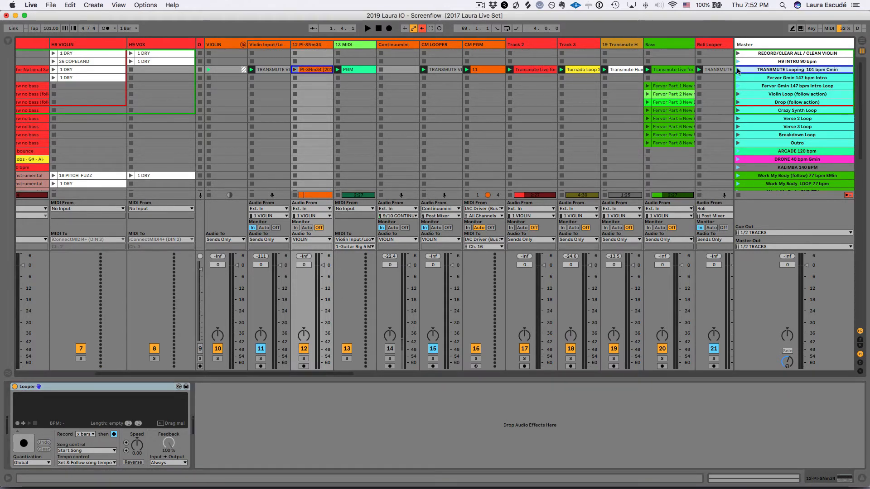
{"action": "left_click", "coordinate": [316, 70]}
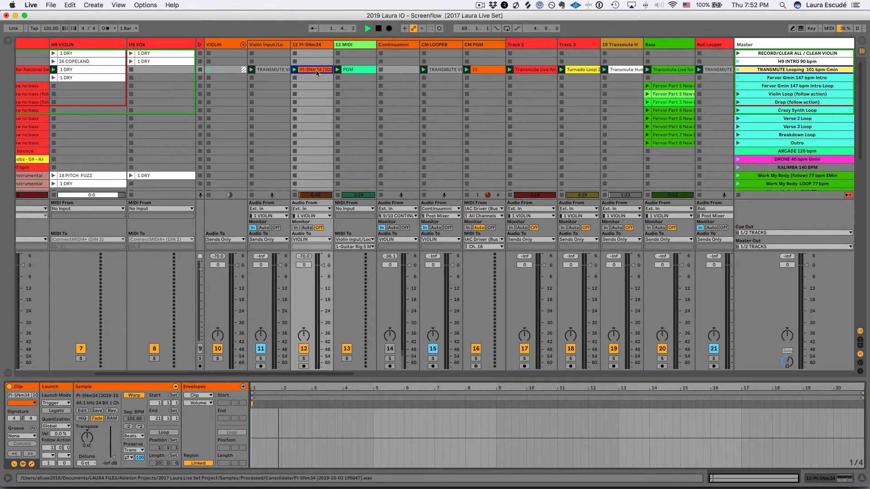
{"action": "left_click", "coordinate": [198, 395]}
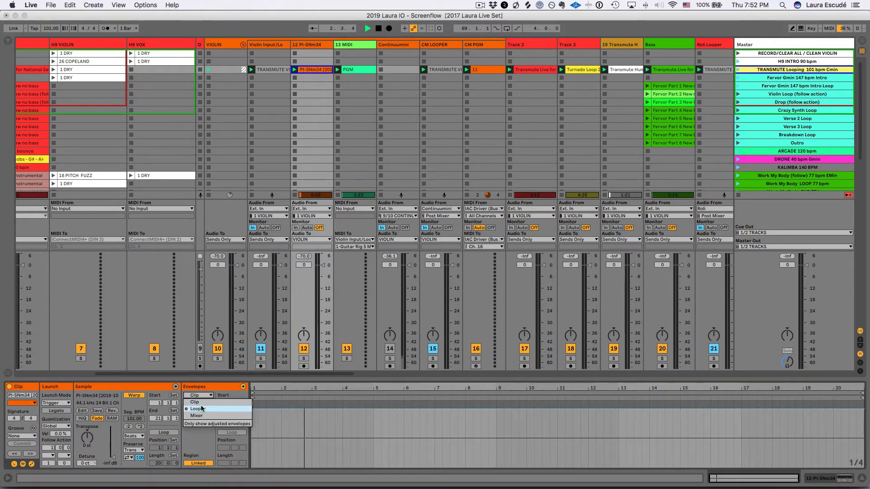
{"action": "left_click", "coordinate": [202, 409]}
{"action": "left_click", "coordinate": [198, 403]}
{"action": "left_click", "coordinate": [200, 415]}
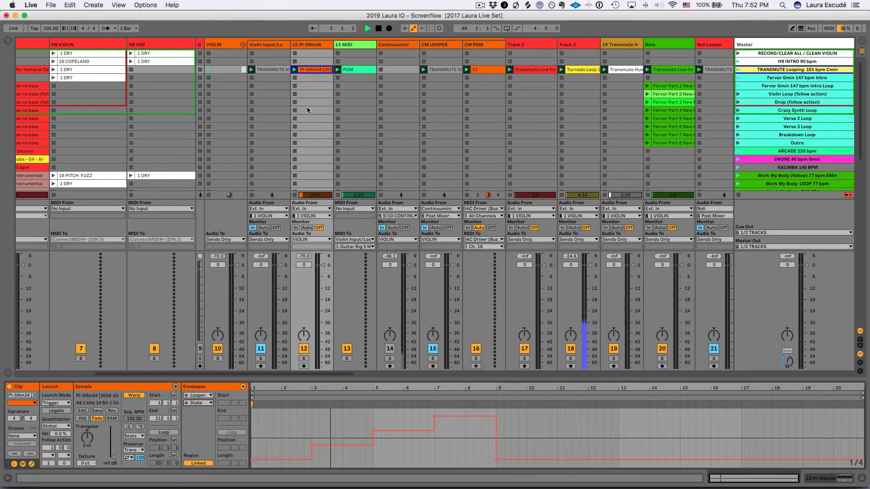
Step: Compare the Looper device's playback state with the steps of the PI-SNm34 clip's State envelope
{"action": "left_click", "coordinate": [303, 54]}
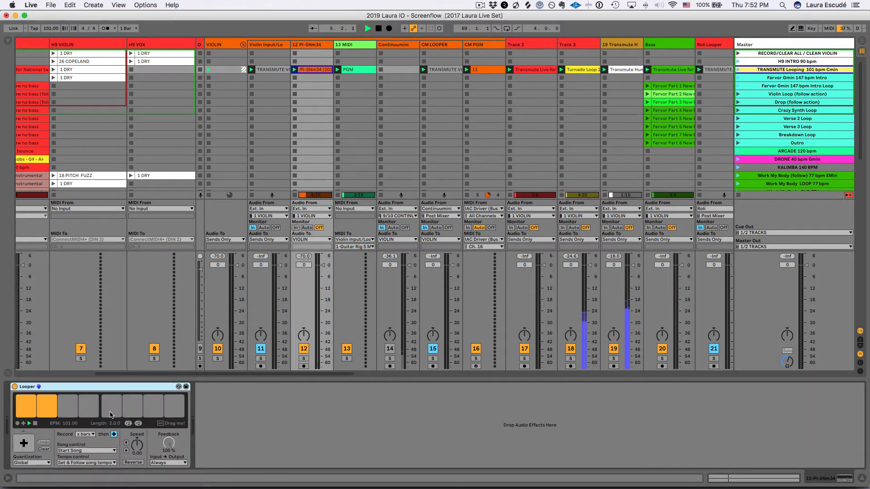
{"action": "left_click", "coordinate": [312, 70]}
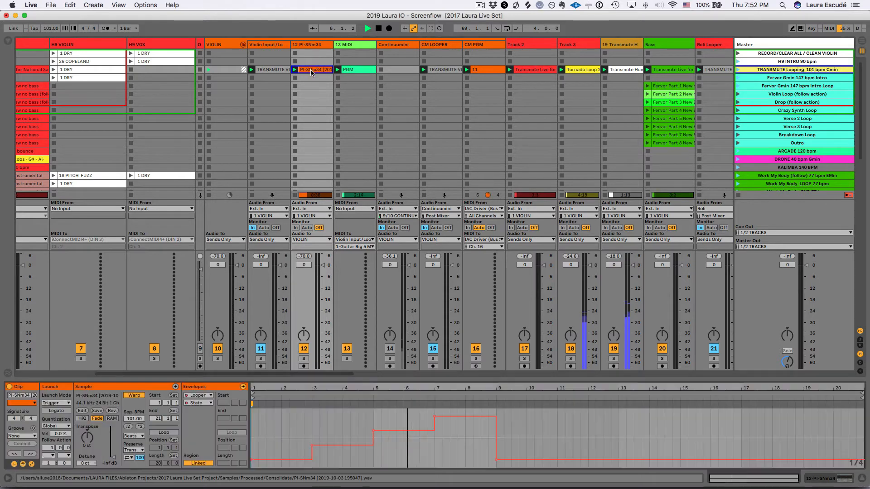
{"action": "left_click", "coordinate": [311, 44]}
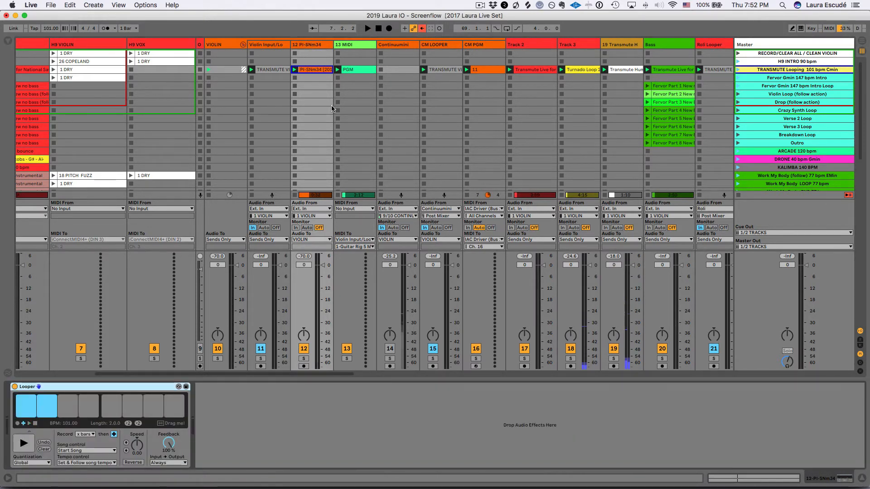
{"action": "left_click", "coordinate": [316, 72]}
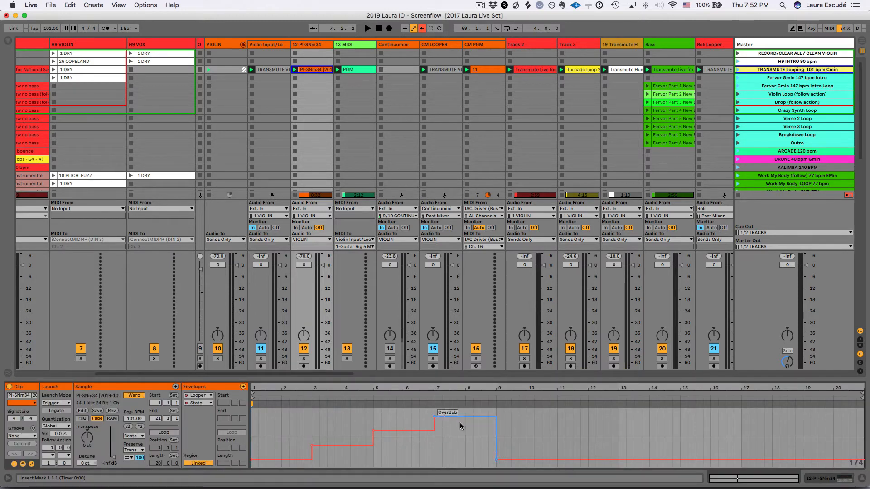
Step: Check the automated clip in the arrangement, re-enable the overridden automation and return to the session view
{"action": "key", "text": "Tab"}
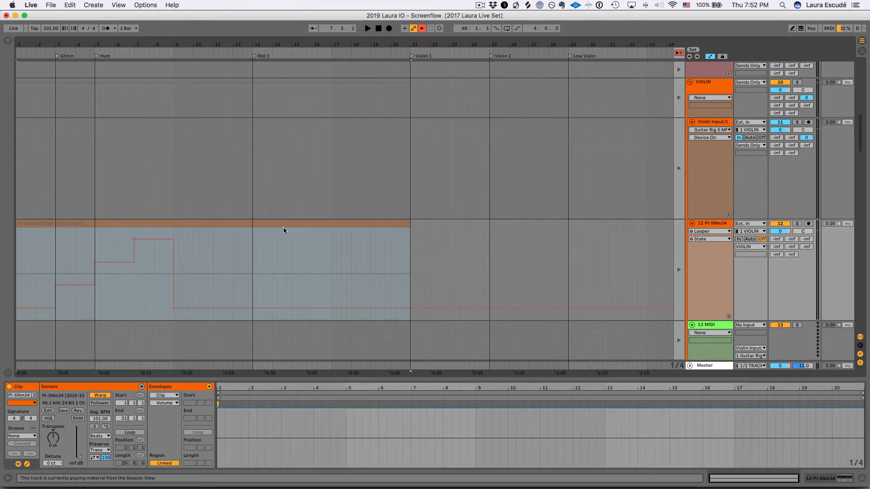
{"action": "key", "text": "Tab"}
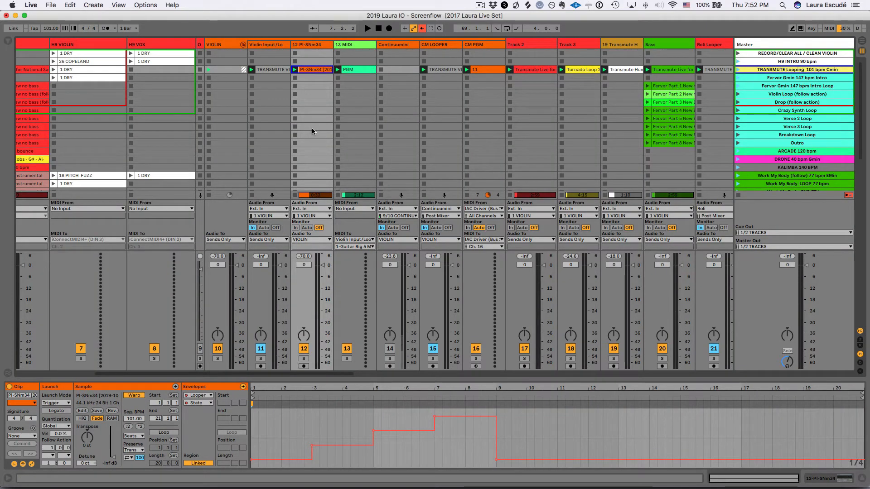
{"action": "key", "text": "Tab"}
{"action": "left_click", "coordinate": [422, 29]}
{"action": "key", "text": "Tab"}
Step: Delete the PI-SNm34 audio track from the set
{"action": "scroll", "coordinate": [393, 121], "scroll_direction": "left", "scroll_amount": 2}
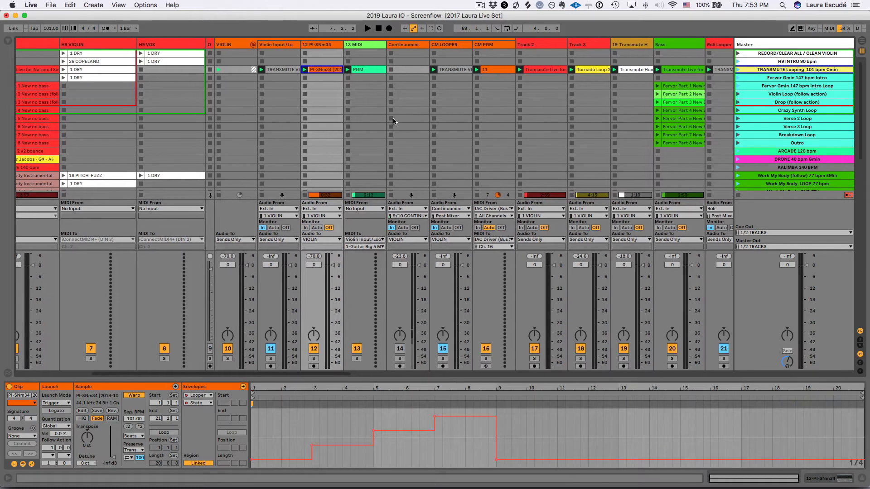
{"action": "left_click", "coordinate": [317, 46]}
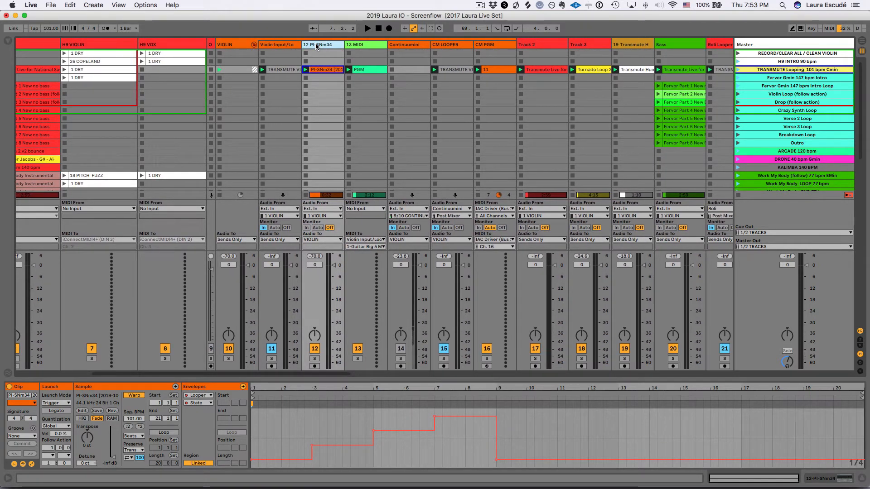
{"action": "key", "text": "Delete"}
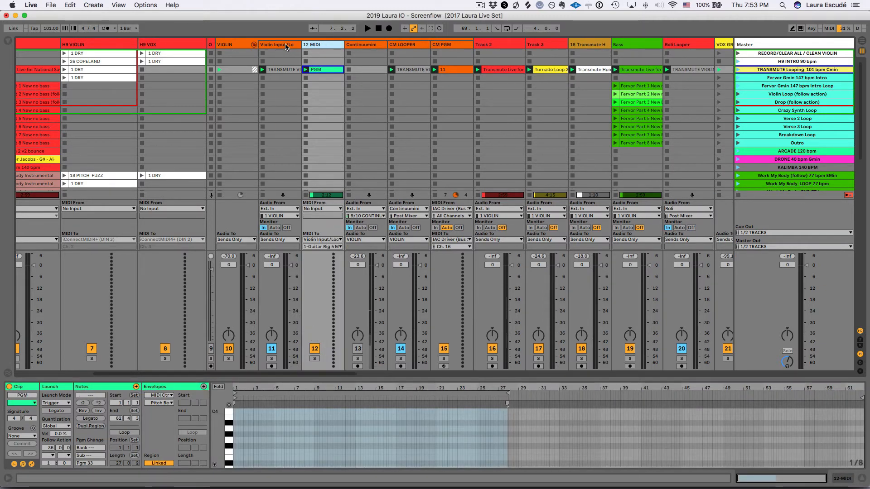
Step: Open the Guitar Rig 5 MFX plug-in window on the Violin Input/Looper track and move it clear of the MIDI track
{"action": "left_click", "coordinate": [286, 47]}
{"action": "scroll", "coordinate": [761, 395], "scroll_direction": "right", "scroll_amount": 2}
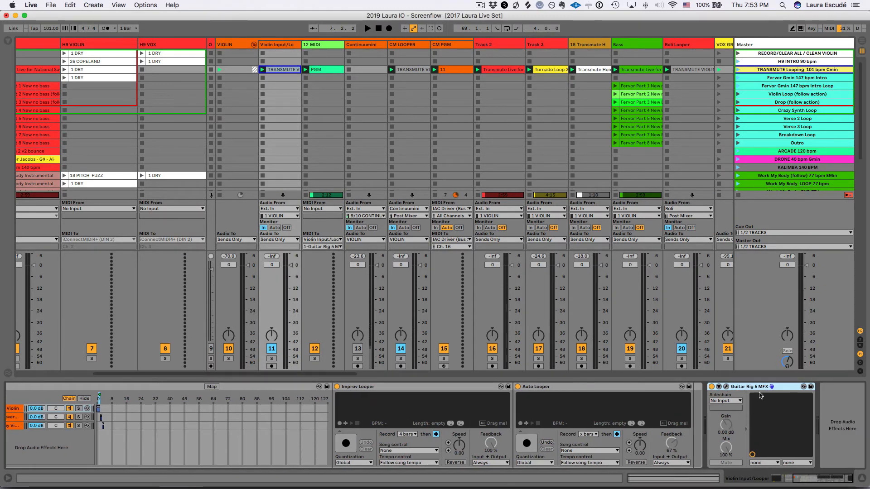
{"action": "left_click", "coordinate": [727, 386]}
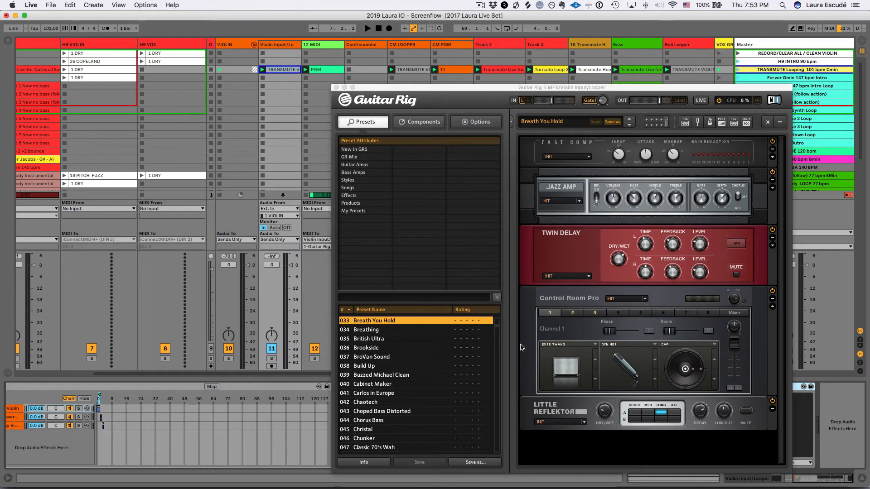
{"action": "left_click_drag", "start_coordinate": [377, 90], "coordinate": [519, 93]}
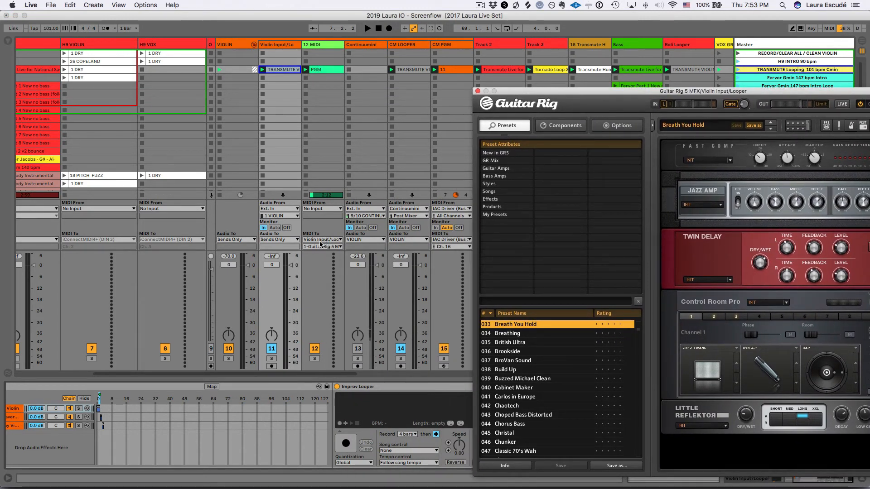
Step: Load Guitar Rig preset 042 Chaotech, then launch the TRANSMUTE Looping 101 bpm Cmin scene to test the PGM clip's program change
{"action": "left_click", "coordinate": [312, 73]}
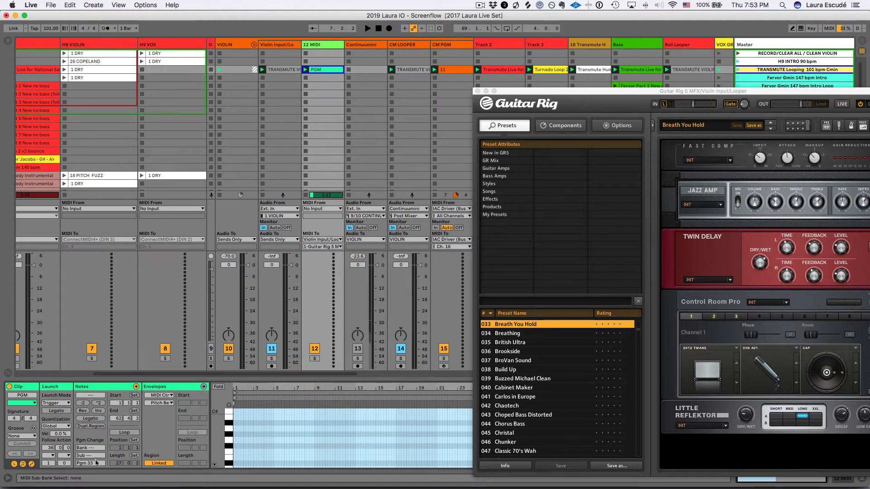
{"action": "left_click", "coordinate": [507, 406]}
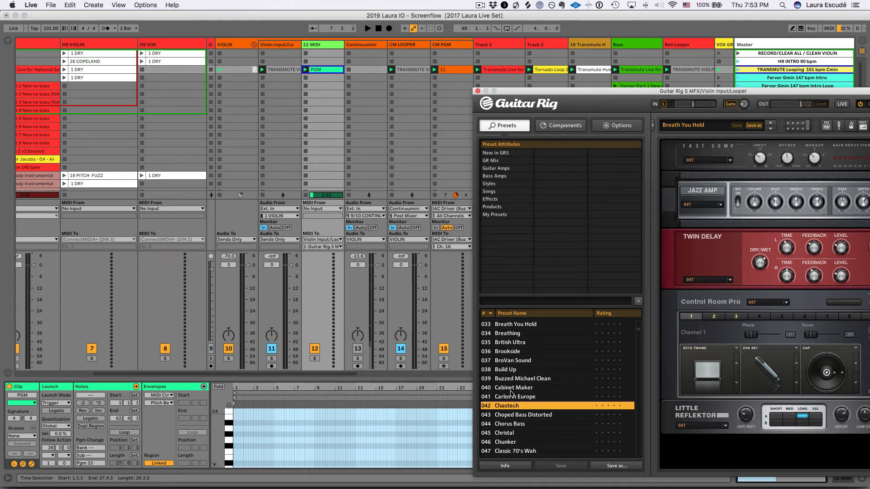
{"action": "left_click", "coordinate": [738, 70]}
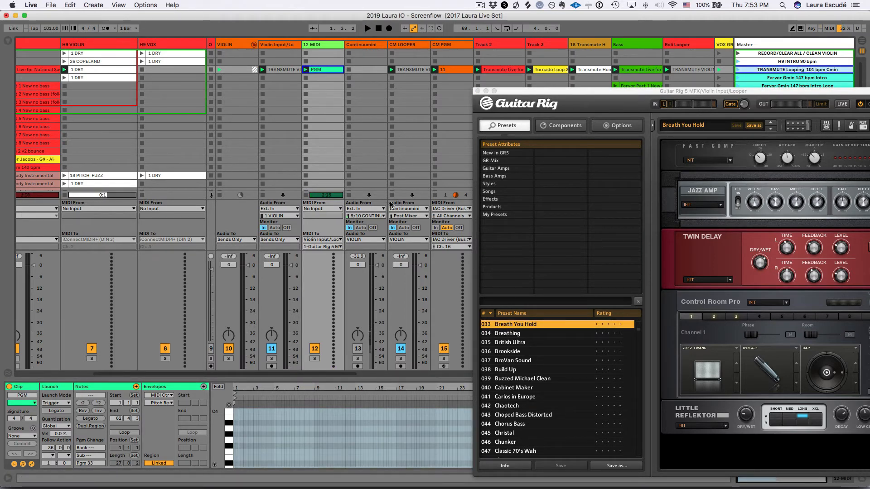
Step: Duplicate the PGM clip into the slot below on the 12 MIDI track and set the copy's program change to 20
{"action": "left_click_drag", "start_coordinate": [325, 70], "coordinate": [326, 77]}
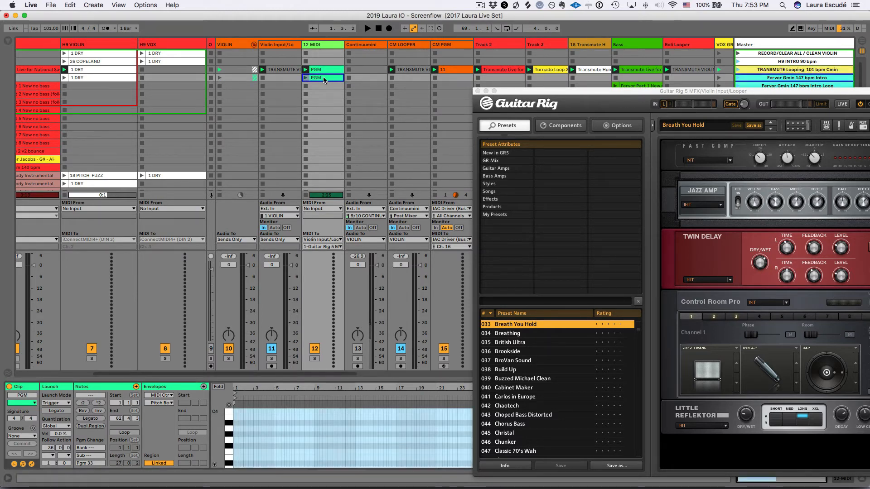
{"action": "left_click", "coordinate": [91, 464]}
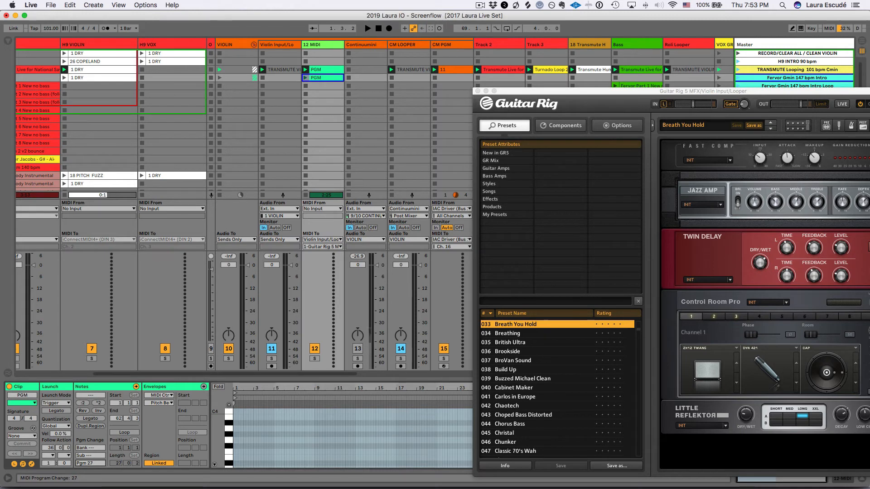
{"action": "left_click_drag", "start_coordinate": [92, 464], "coordinate": [91, 468]}
Step: Set the original PGM clip's follow action to Next after 8 bars
{"action": "left_click", "coordinate": [324, 72]}
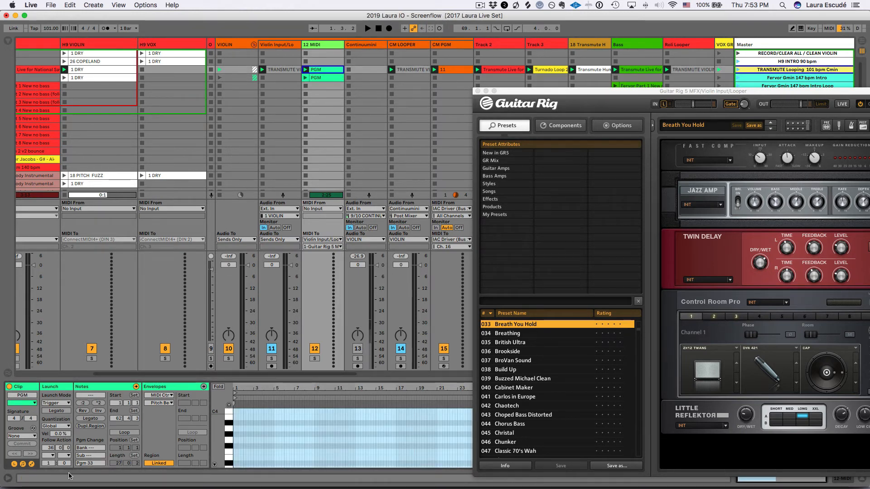
{"action": "left_click", "coordinate": [50, 449]}
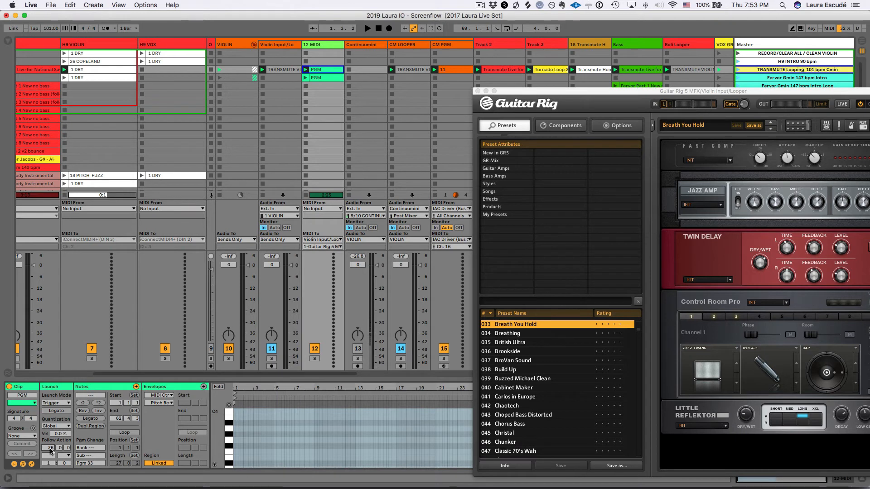
{"action": "left_click", "coordinate": [50, 456]}
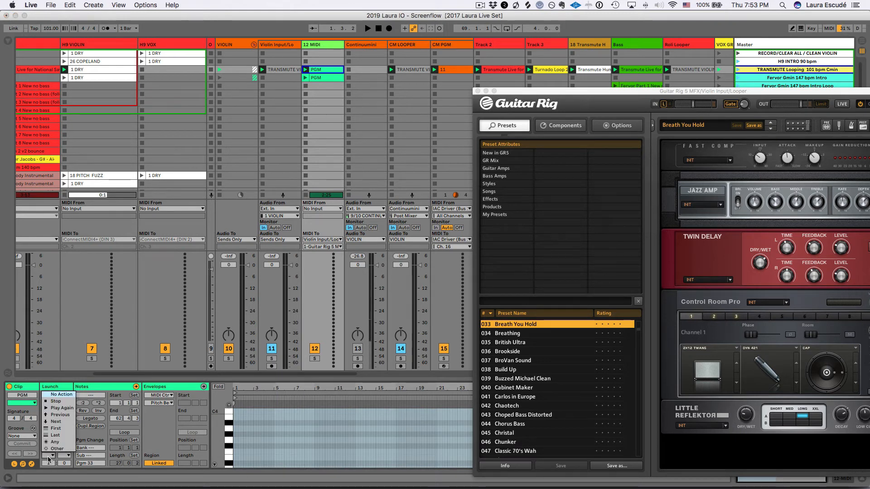
{"action": "left_click", "coordinate": [57, 421]}
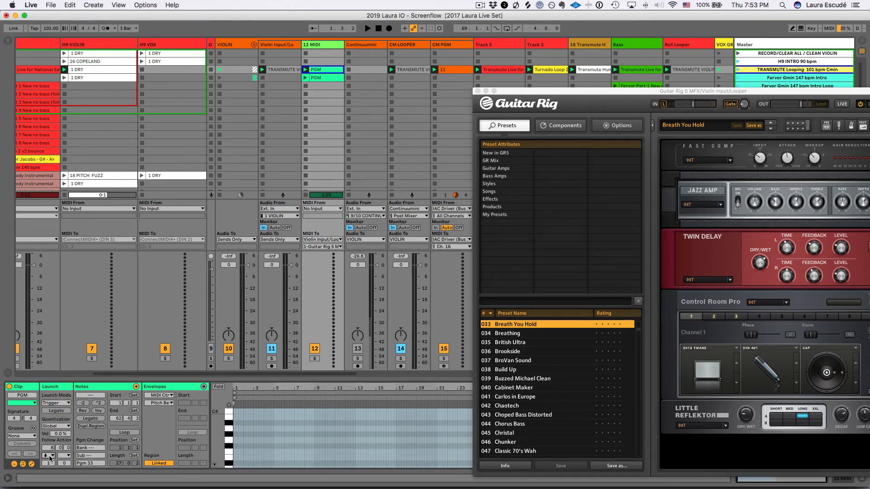
Step: Compare the program change and follow action settings of the copied PGM clip with those of the original
{"action": "left_click", "coordinate": [322, 78]}
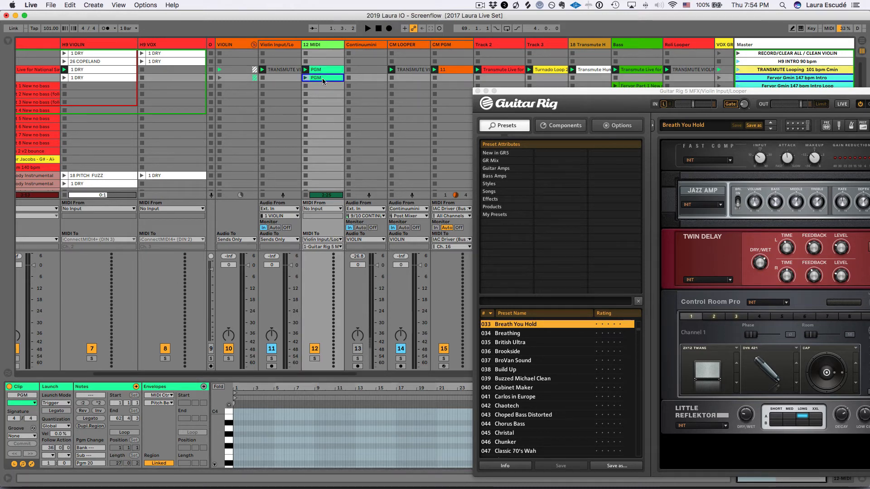
{"action": "double_click", "coordinate": [322, 78]}
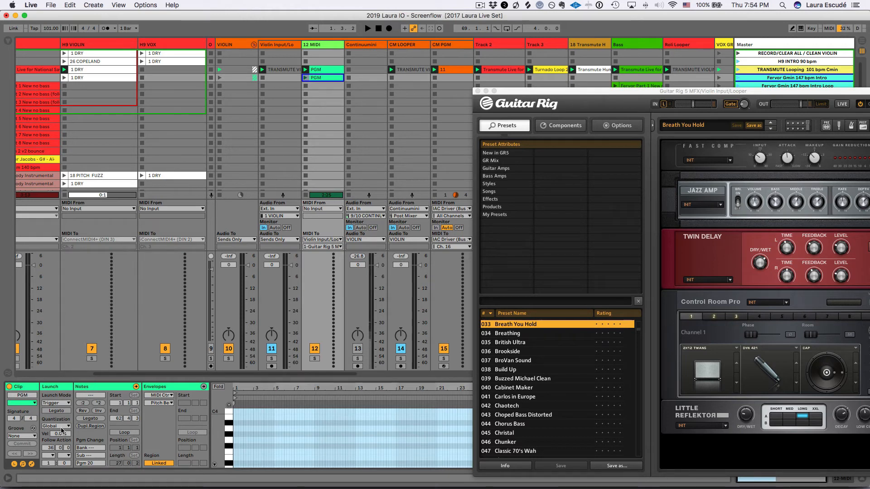
{"action": "left_click", "coordinate": [322, 72]}
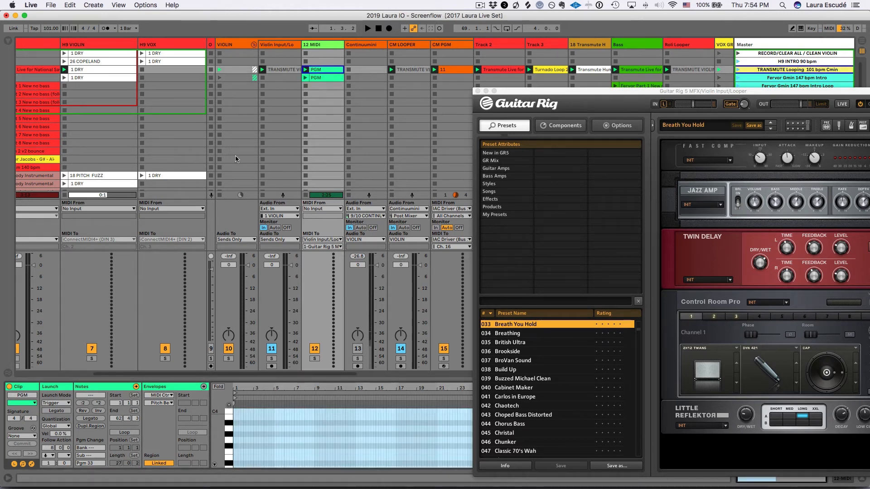